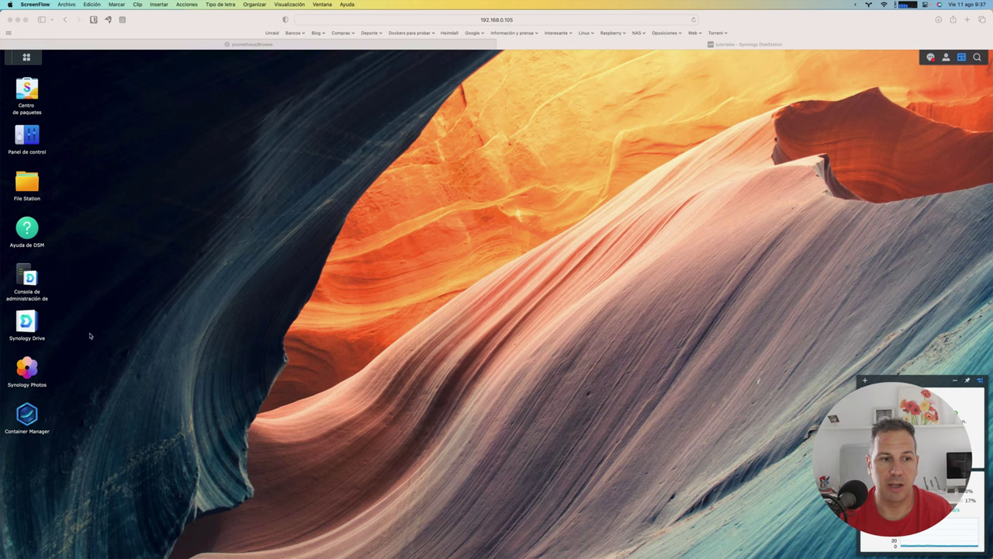
Open Container Manager and start a new project named Webdav.
{"action": "left_click", "coordinate": [26, 417]}
{"action": "left_click", "coordinate": [26, 417]}
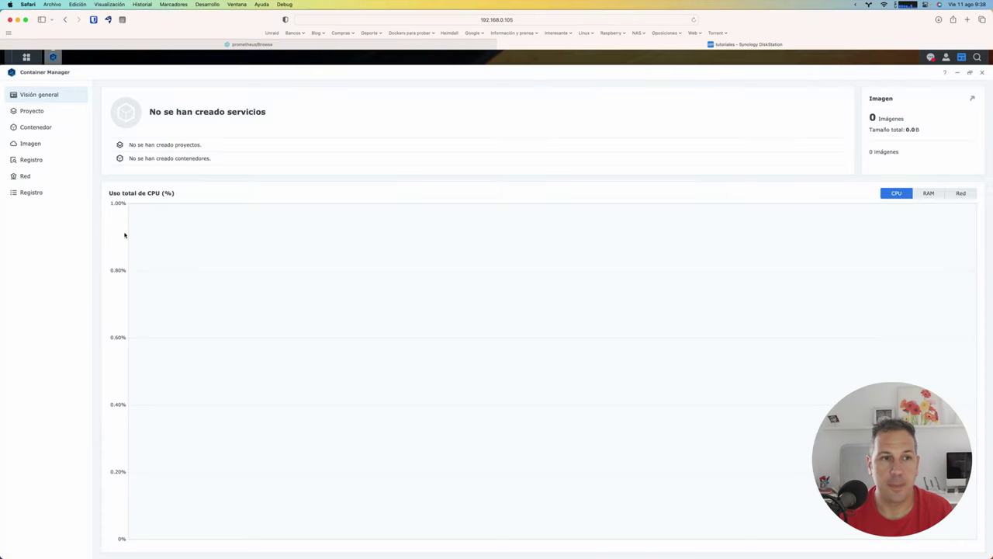
{"action": "left_click", "coordinate": [49, 112]}
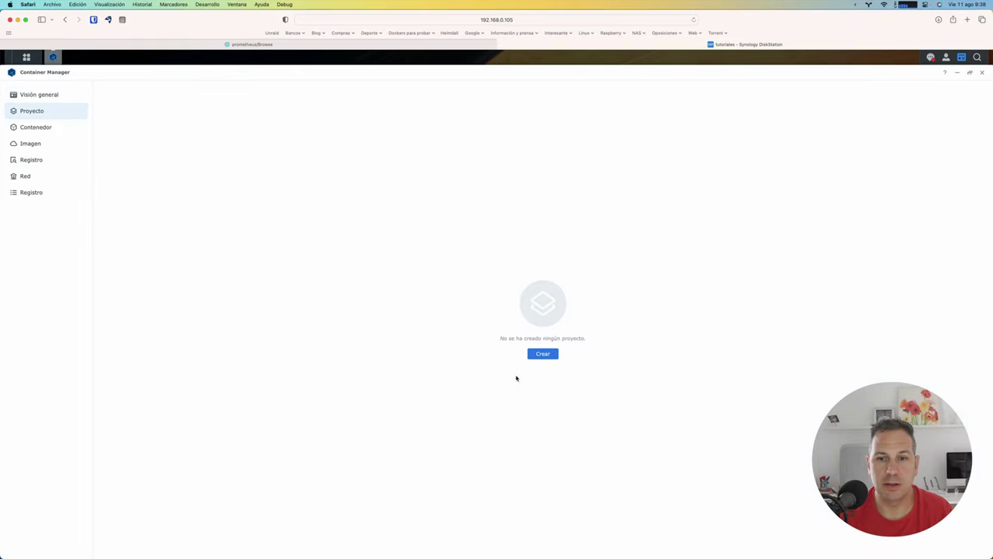
{"action": "left_click", "coordinate": [537, 354]}
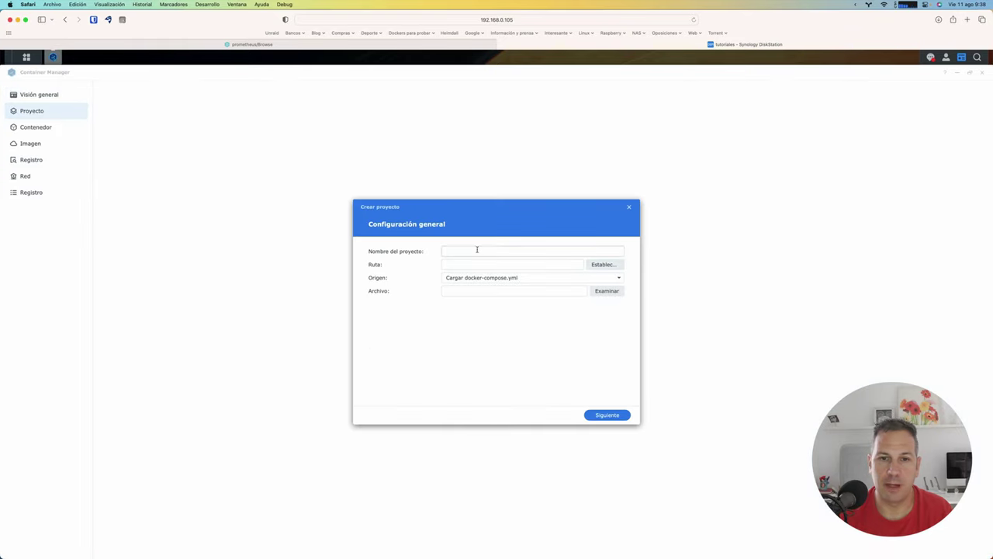
{"action": "left_click", "coordinate": [477, 251]}
{"action": "type", "text": "W"}
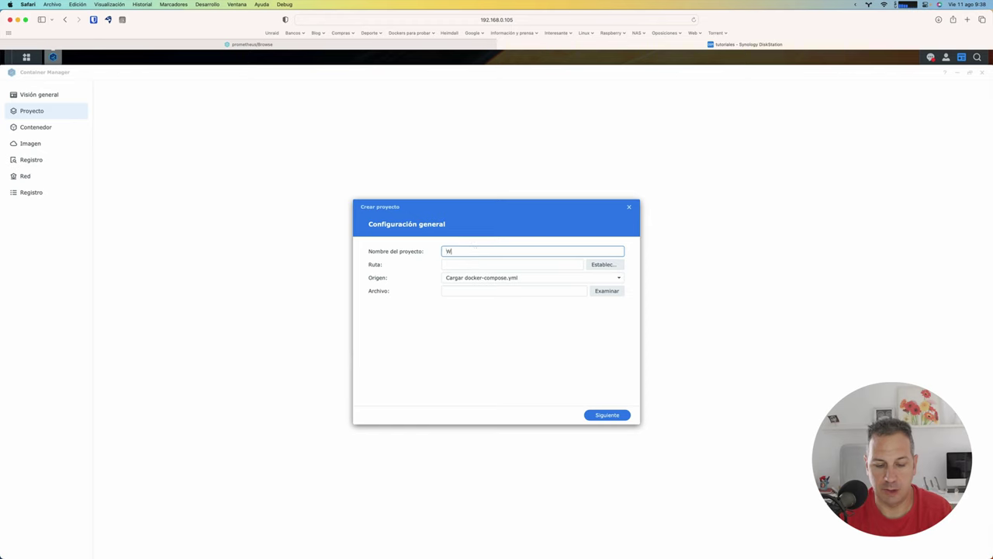
{"action": "type", "text": "ebdav"}
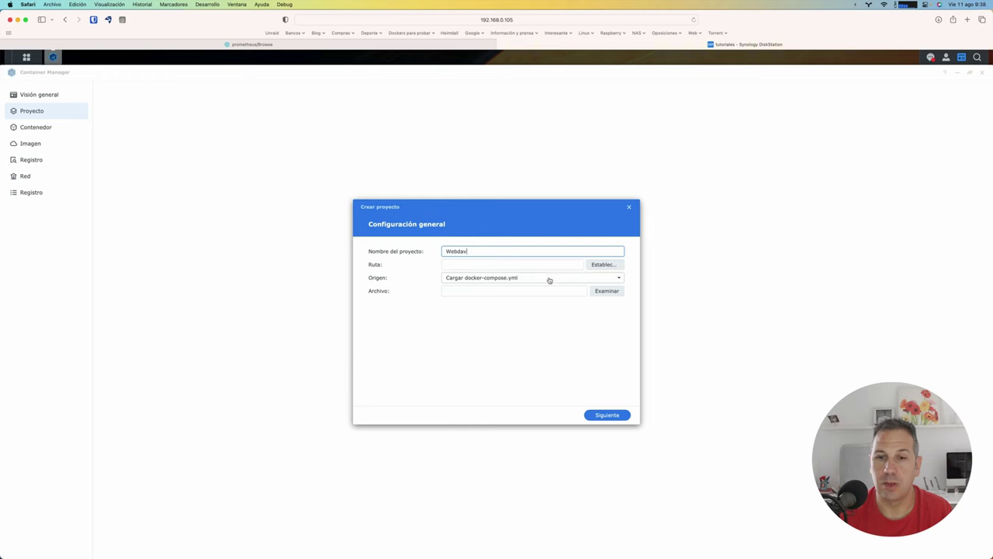
Load docker-compose.yml from the Escritorio folder as the project's source file.
{"action": "left_click", "coordinate": [603, 291]}
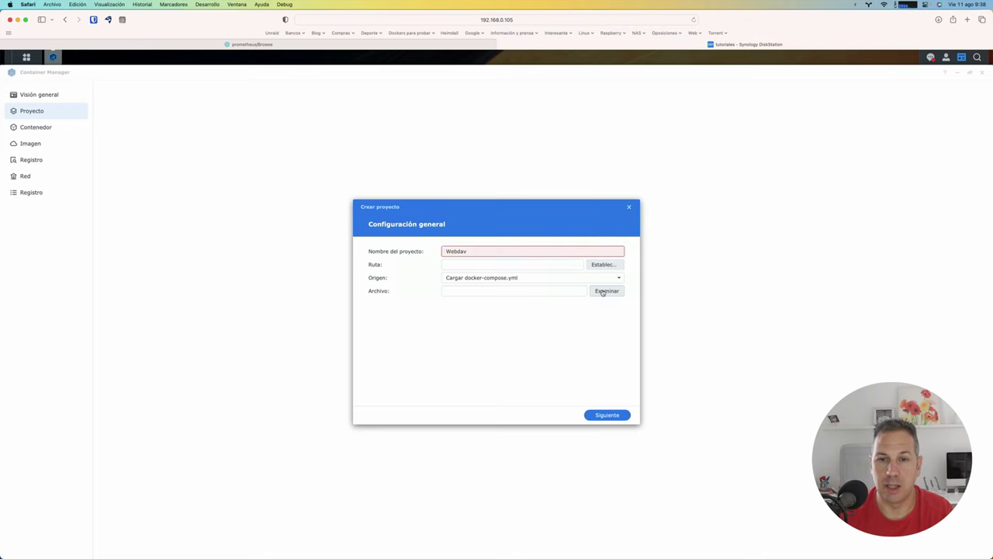
{"action": "left_click", "coordinate": [311, 256]}
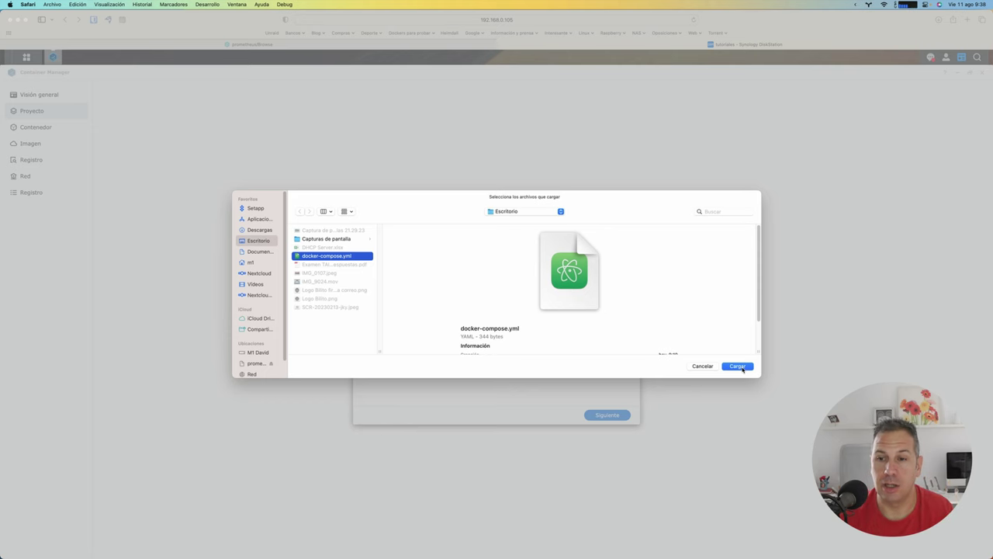
{"action": "left_click", "coordinate": [738, 366]}
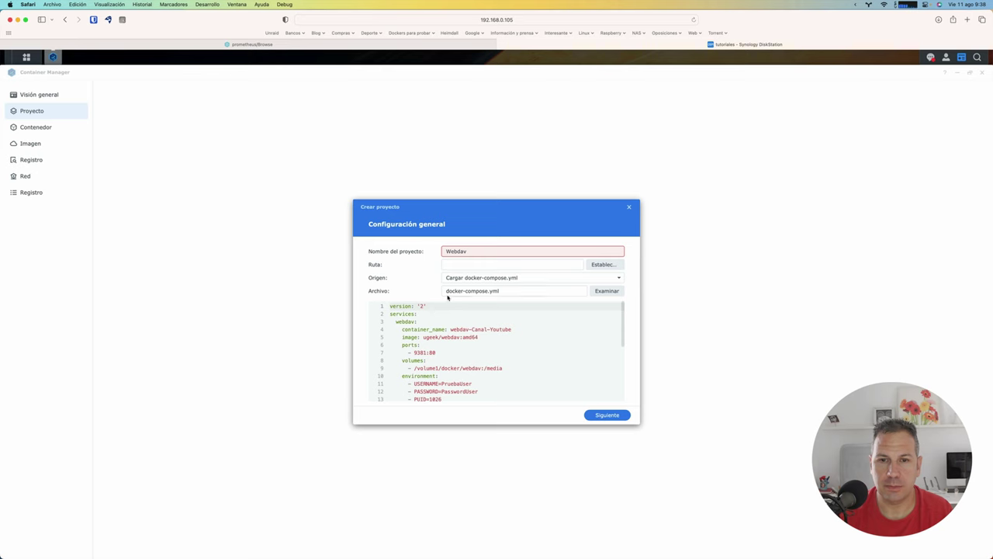
Rename the project webdav-canal and review the environment variables in the loaded compose code.
{"action": "mouse_move", "coordinate": [449, 252]}
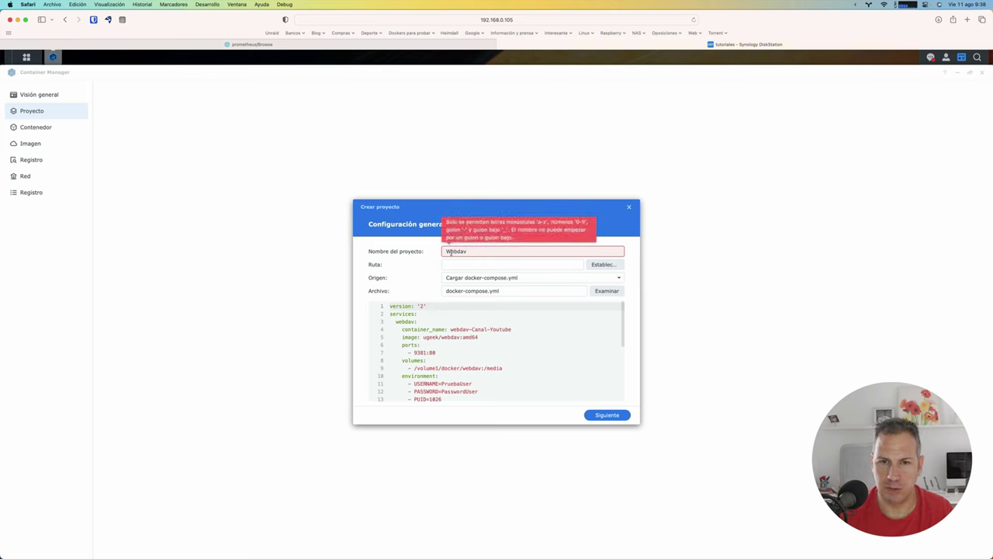
{"action": "key", "text": "BackSpace"}
{"action": "type", "text": "webdav"}
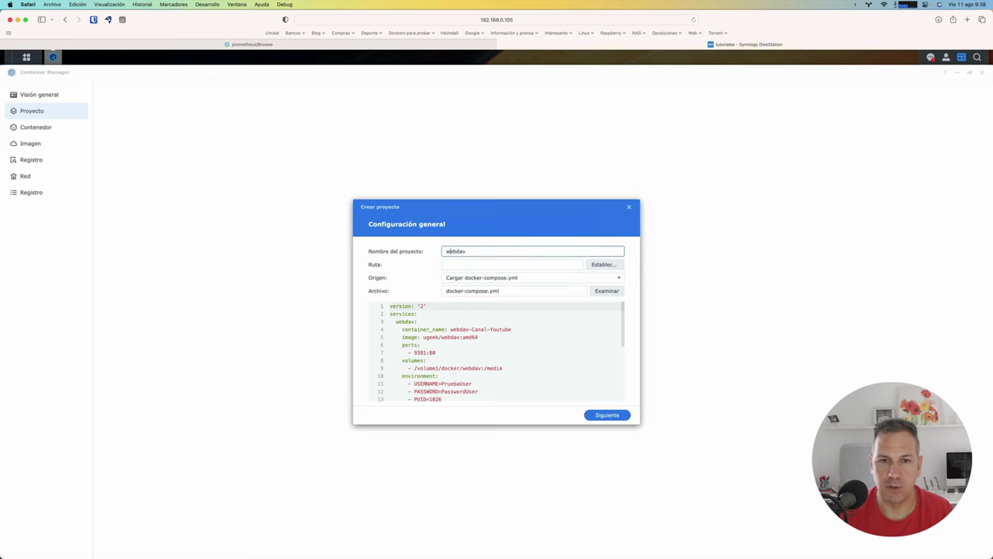
{"action": "type", "text": "-canal"}
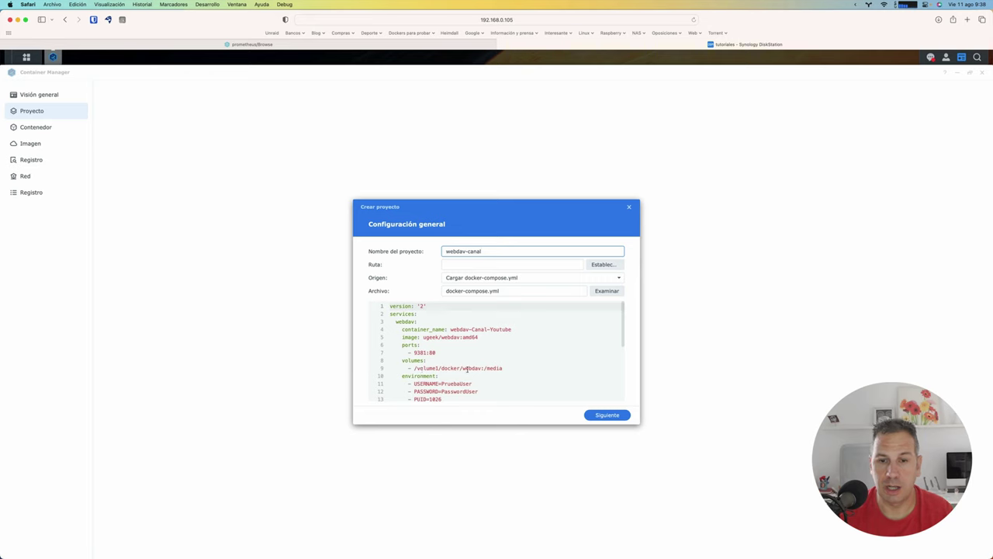
{"action": "scroll", "coordinate": [467, 369], "scroll_direction": "down", "scroll_amount": 10}
{"action": "scroll", "coordinate": [467, 369], "scroll_direction": "up", "scroll_amount": 4}
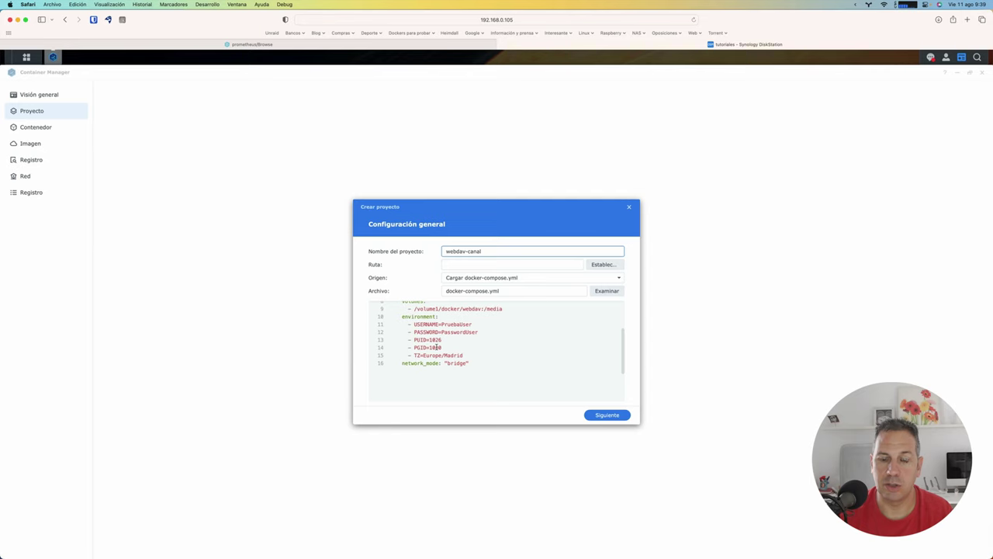
Switch to Terminal and log in to the NAS at 192.168.0.105 over SSH on port 282, entering the account password.
{"action": "key", "text": "super+space"}
{"action": "type", "text": "terminal"}
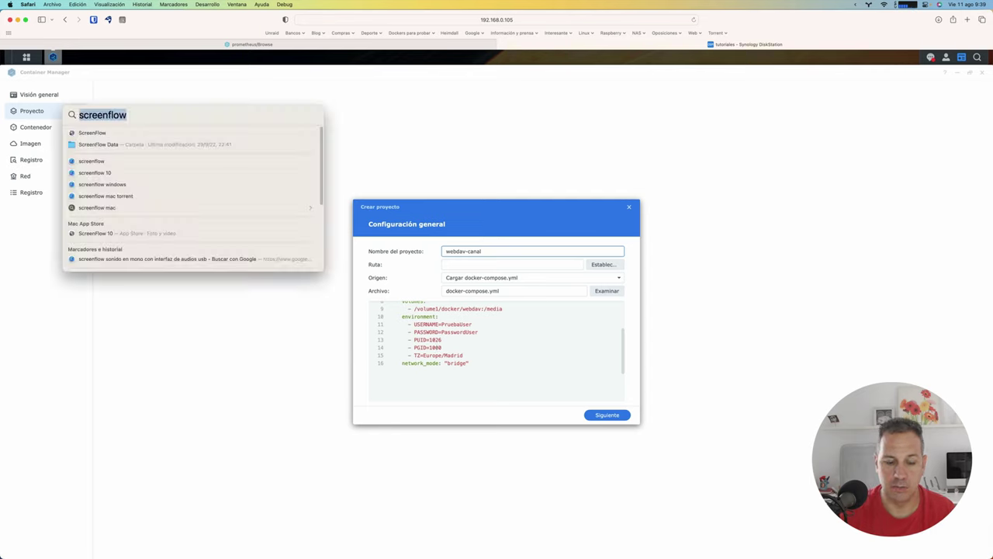
{"action": "key", "text": "Return"}
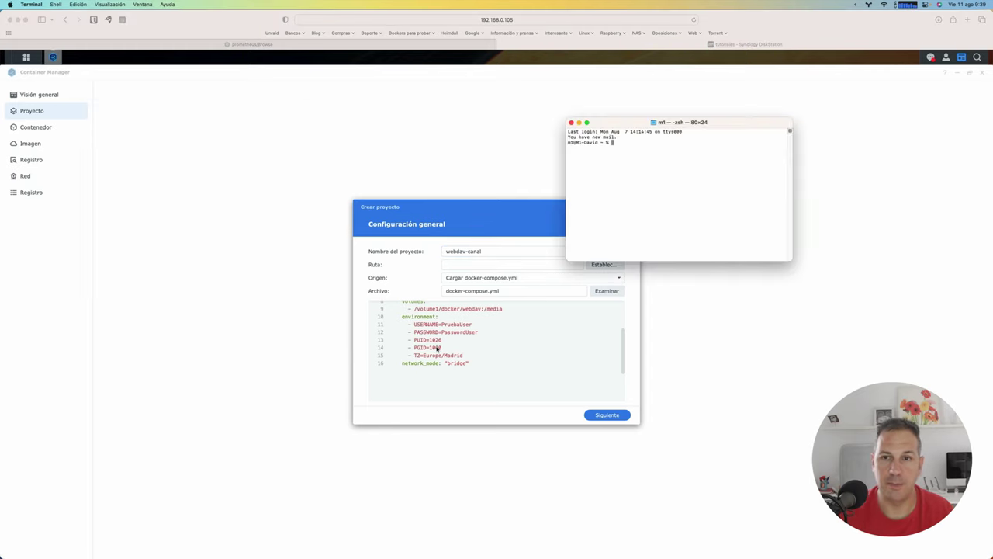
{"action": "key", "text": "Up"}
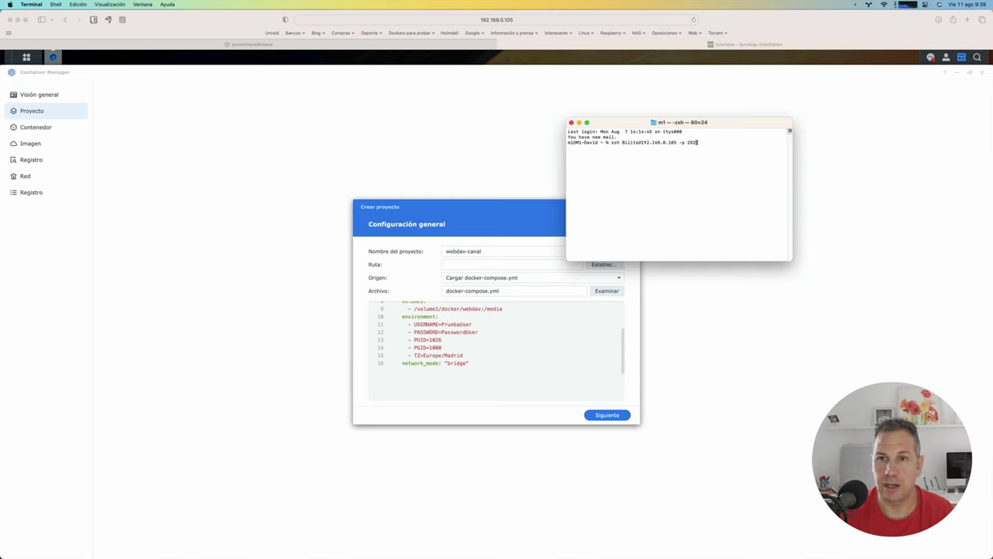
{"action": "key", "text": "Return"}
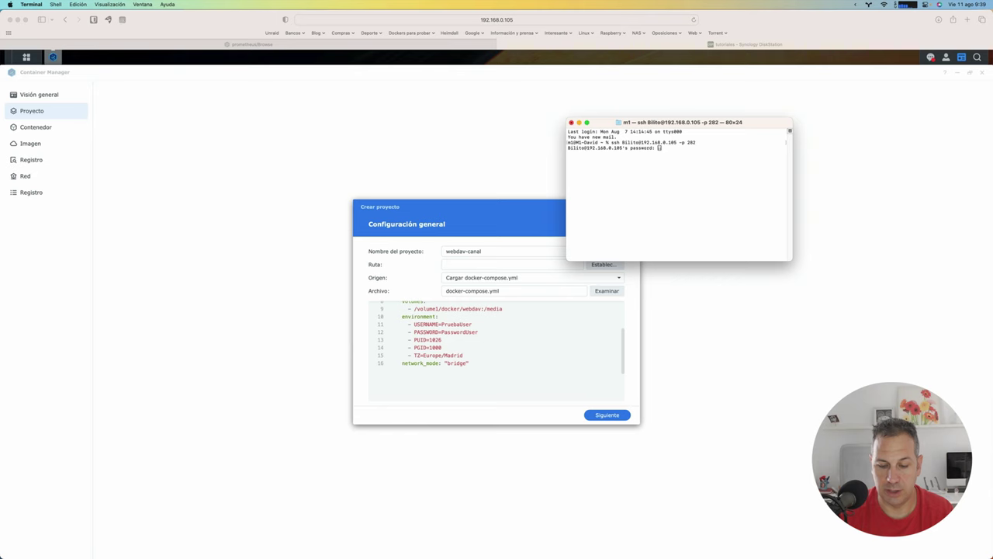
{"action": "key", "text": "Return"}
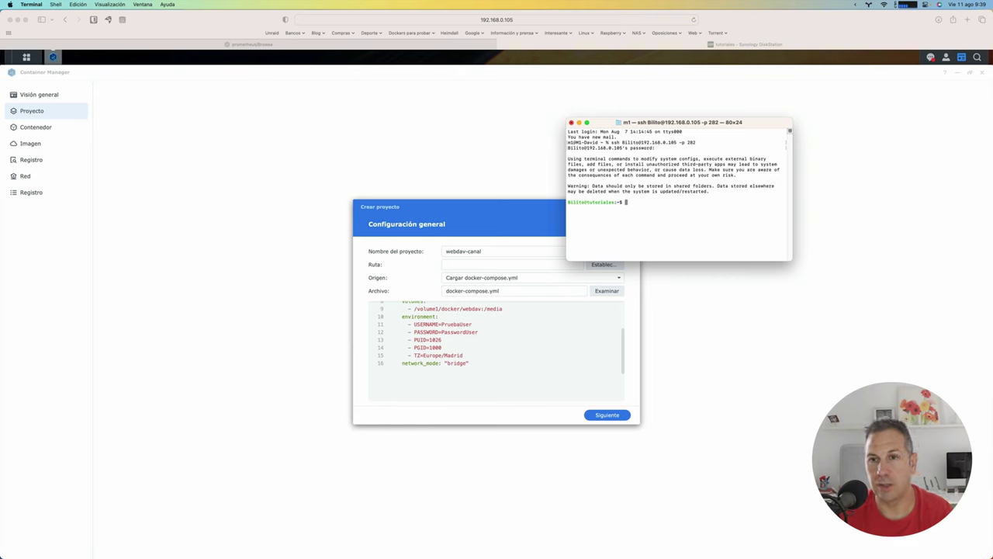
Run the id command to look up the account's user and group IDs, and return to the compose code's PGID line.
{"action": "type", "text": "id"}
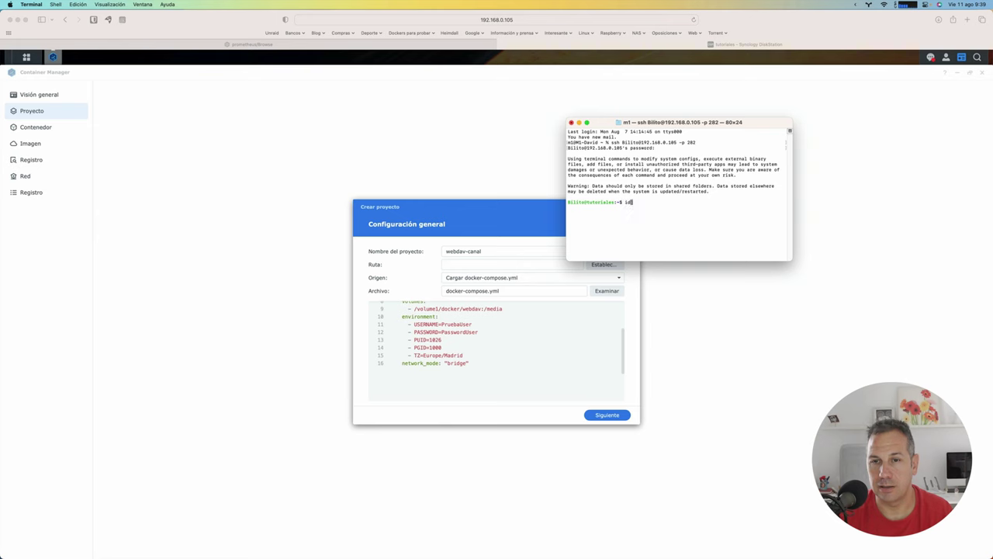
{"action": "key", "text": "Return"}
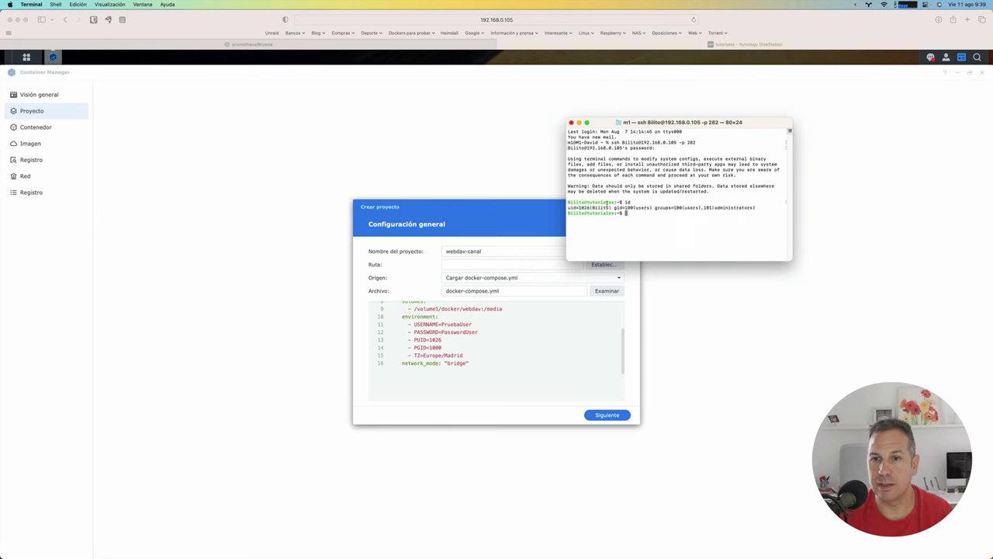
{"action": "left_click", "coordinate": [442, 347]}
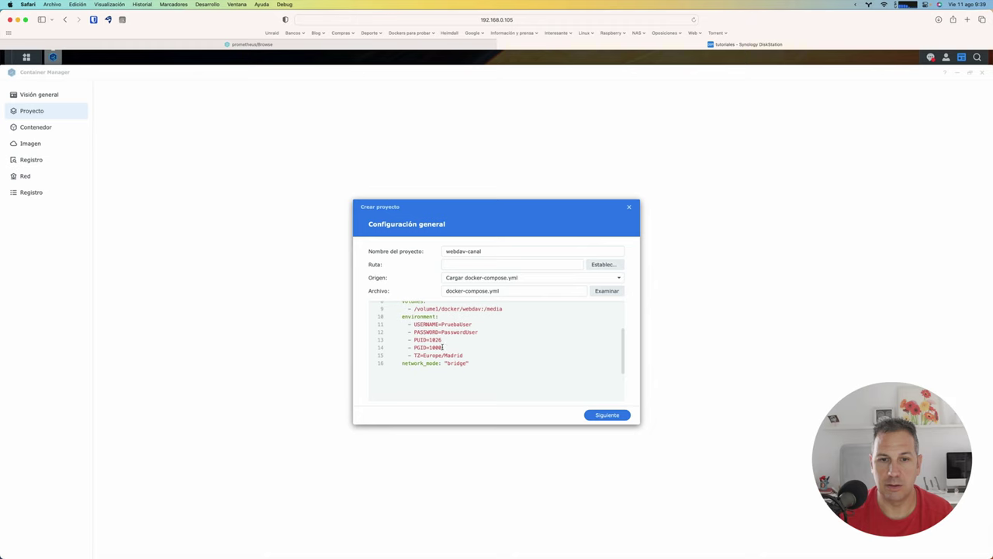
Switch to Finder and open docker-compose.yml from the Escritorio folder in Brackets.
{"action": "mouse_move", "coordinate": [596, 543]}
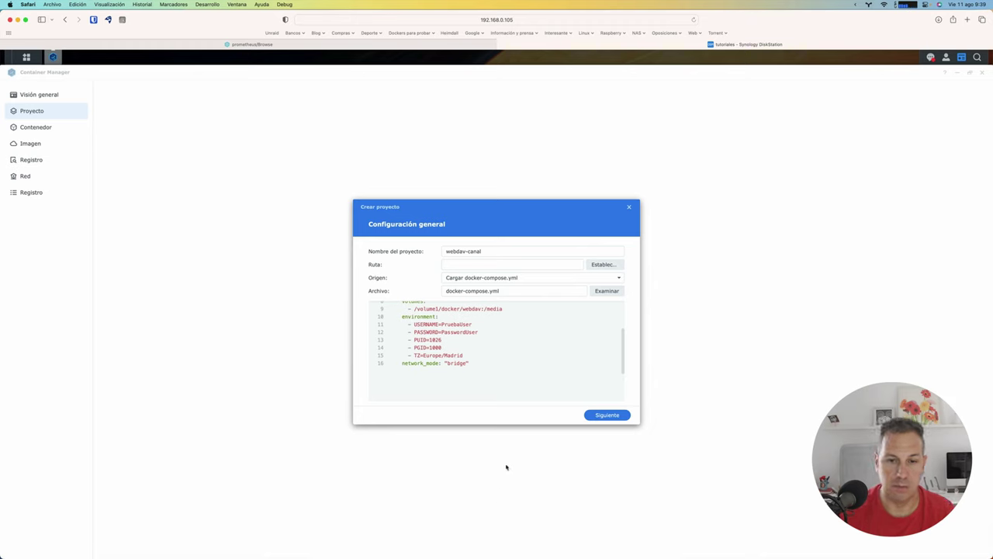
{"action": "key", "text": "super+Tab"}
{"action": "key", "text": "super+Tab"}
{"action": "key", "text": "super+Tab"}
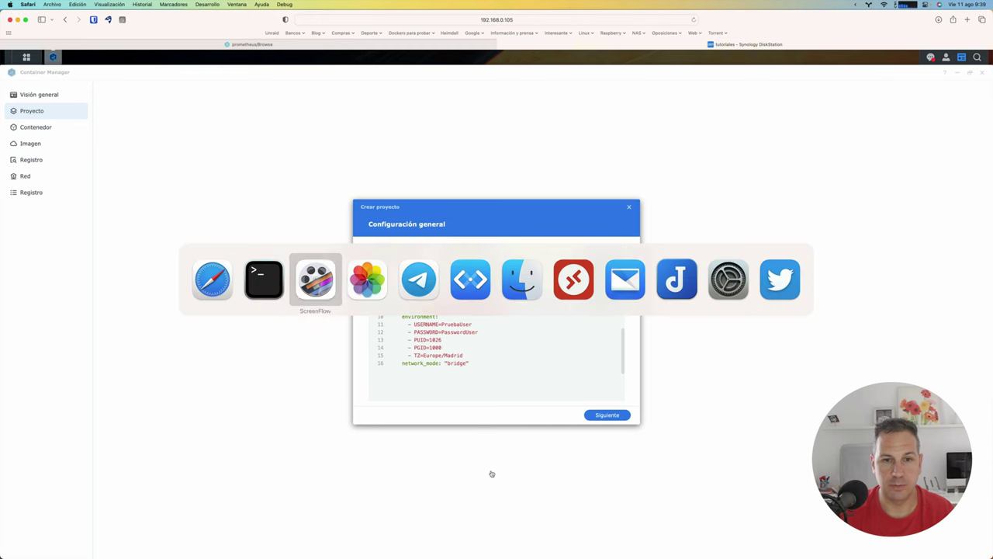
{"action": "key", "text": "super+Tab"}
{"action": "key", "text": "super+Tab"}
{"action": "key", "text": "super+Tab"}
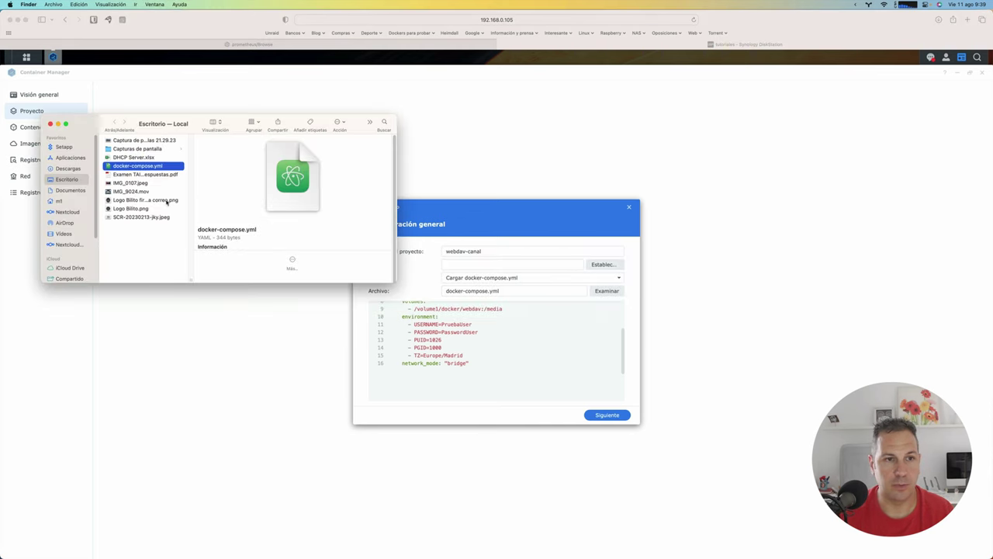
{"action": "right_click", "coordinate": [156, 166]}
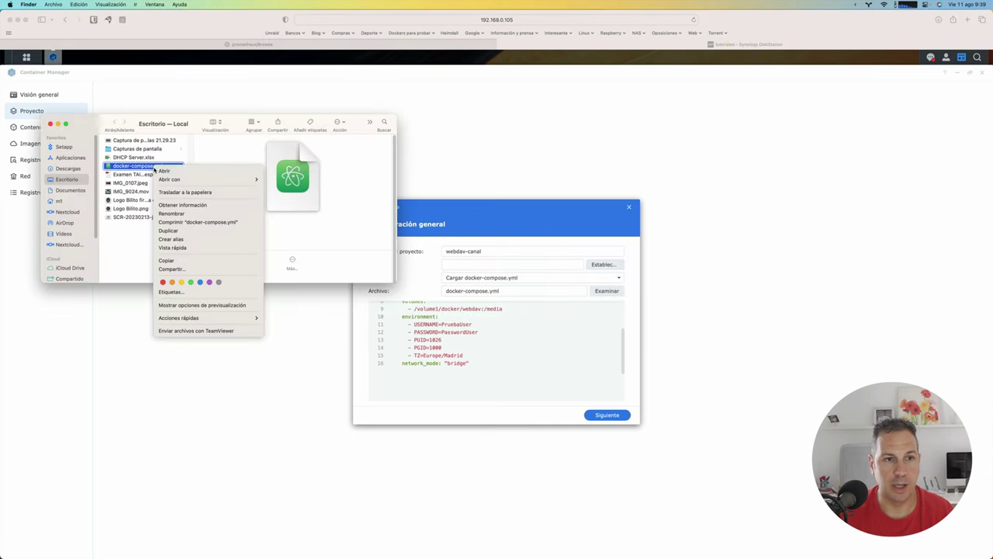
{"action": "left_click", "coordinate": [275, 192]}
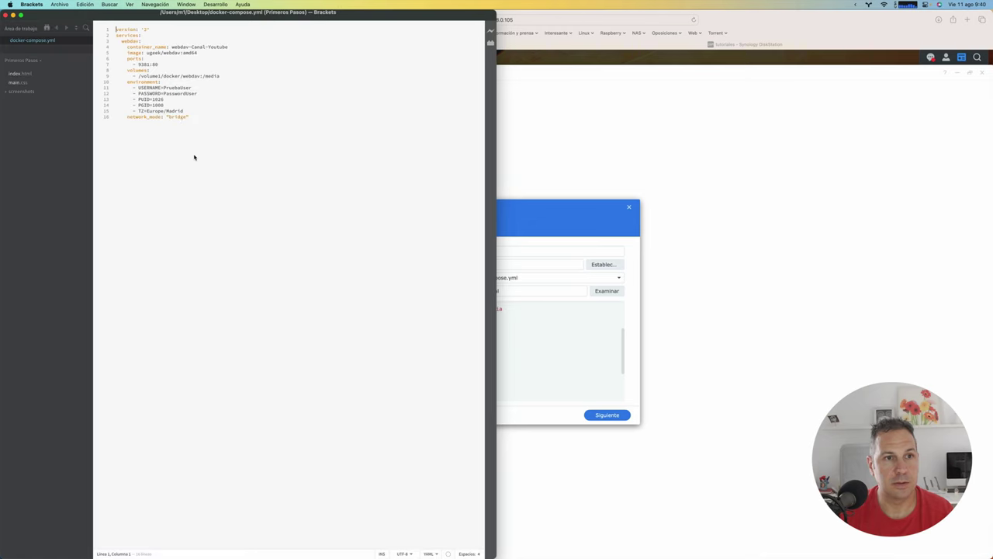
Set PGID to 100 in docker-compose.yml, save the file and quit the editor.
{"action": "left_click", "coordinate": [168, 105]}
{"action": "key", "text": "BackSpace"}
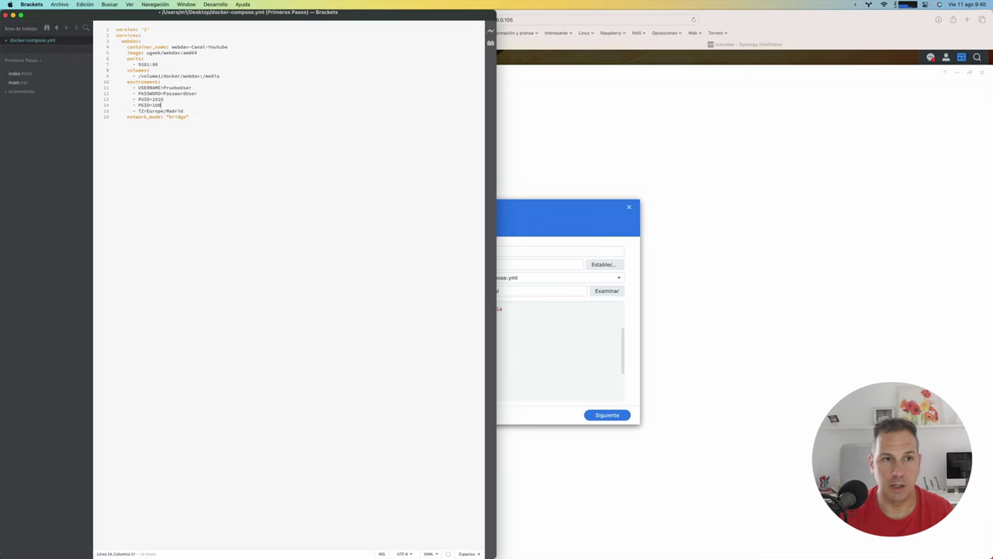
{"action": "key", "text": "super+s"}
{"action": "key", "text": "super+w"}
{"action": "key", "text": "super+q"}
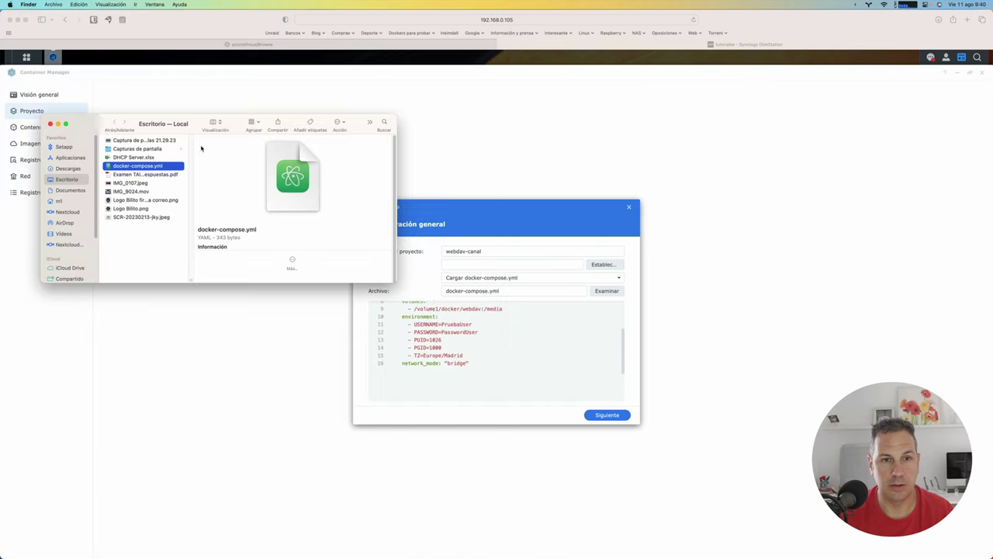
Reload the edited docker-compose.yml into the project in Container Manager and check its PUID and PGID lines.
{"action": "left_click", "coordinate": [520, 372]}
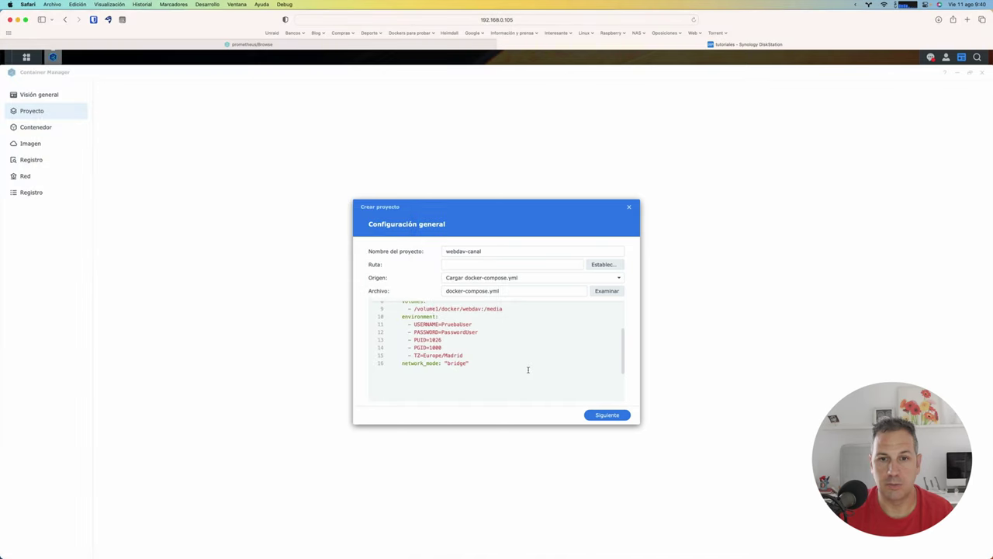
{"action": "left_click", "coordinate": [599, 293]}
{"action": "left_click", "coordinate": [349, 256]}
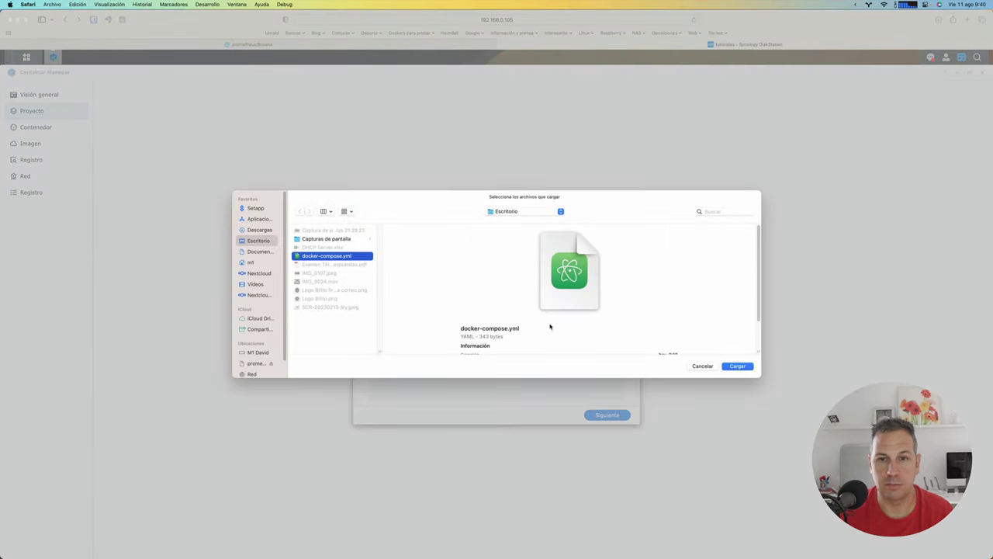
{"action": "left_click", "coordinate": [741, 366]}
{"action": "scroll", "coordinate": [530, 352], "scroll_direction": "down", "scroll_amount": 2}
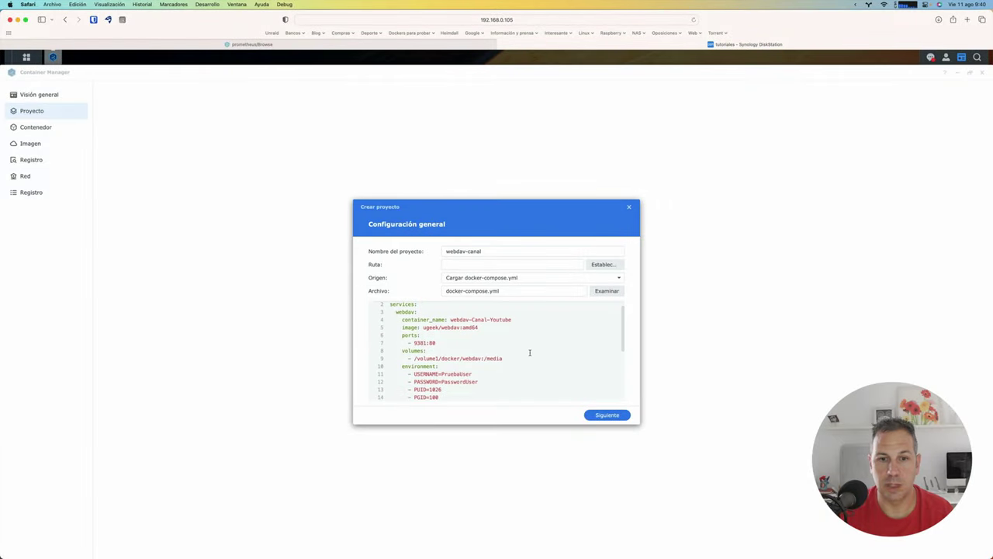
{"action": "scroll", "coordinate": [530, 352], "scroll_direction": "down", "scroll_amount": 3}
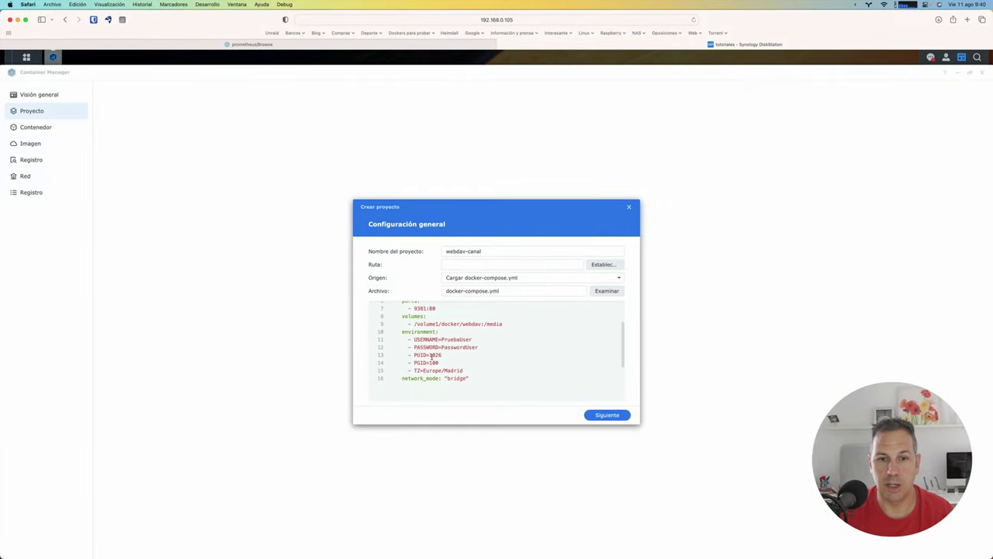
Set the project's path to the webdav folder inside docker.
{"action": "left_click", "coordinate": [597, 416]}
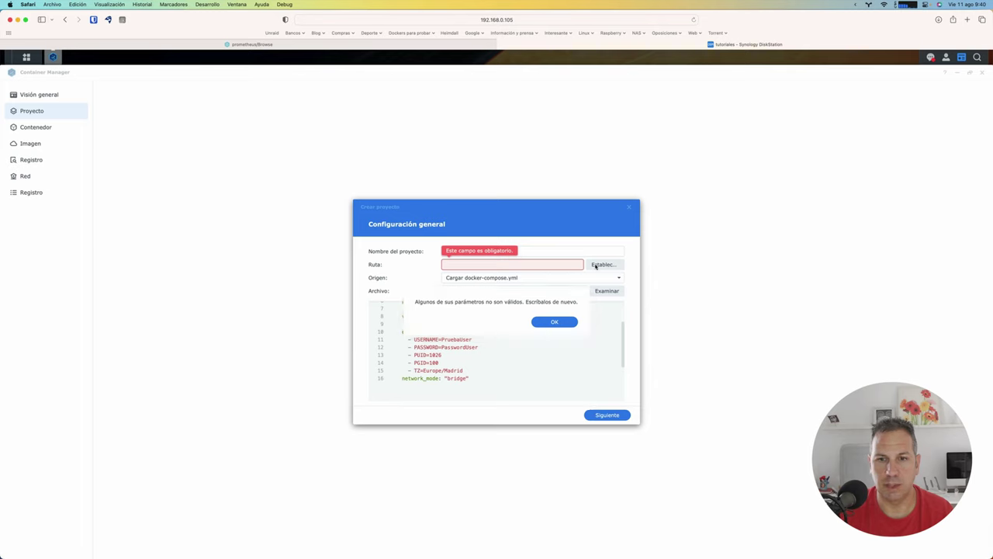
{"action": "left_click", "coordinate": [554, 321]}
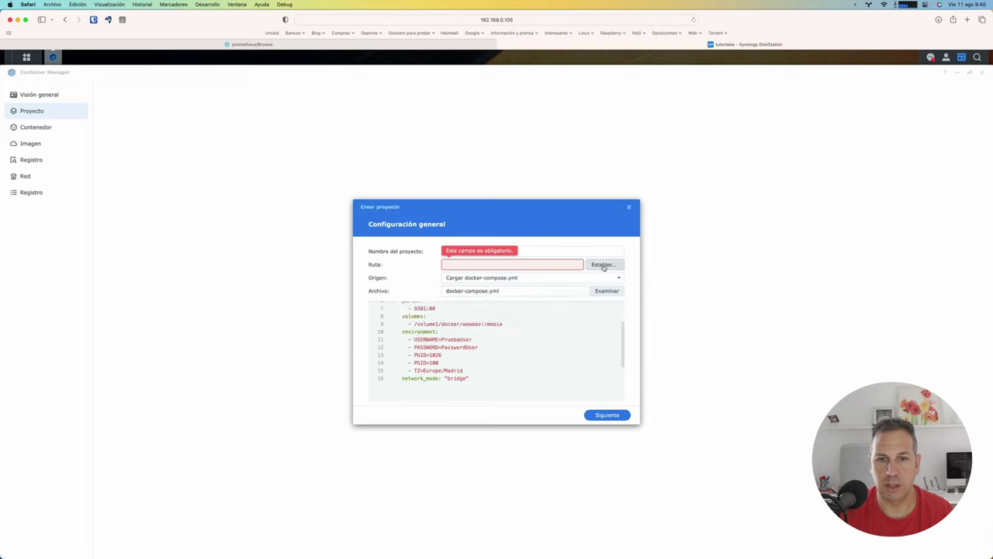
{"action": "left_click", "coordinate": [602, 264]}
{"action": "left_click", "coordinate": [426, 264]}
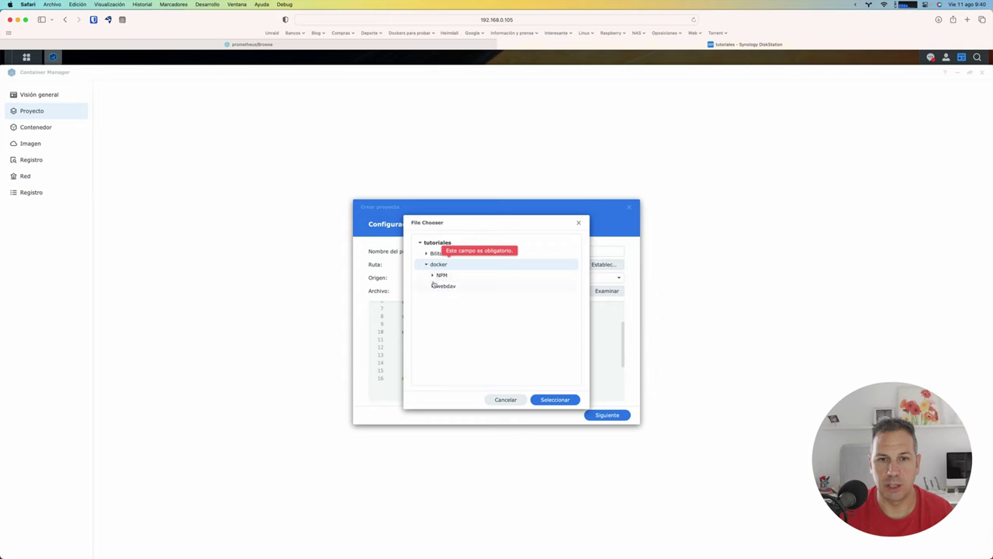
{"action": "left_click", "coordinate": [440, 288]}
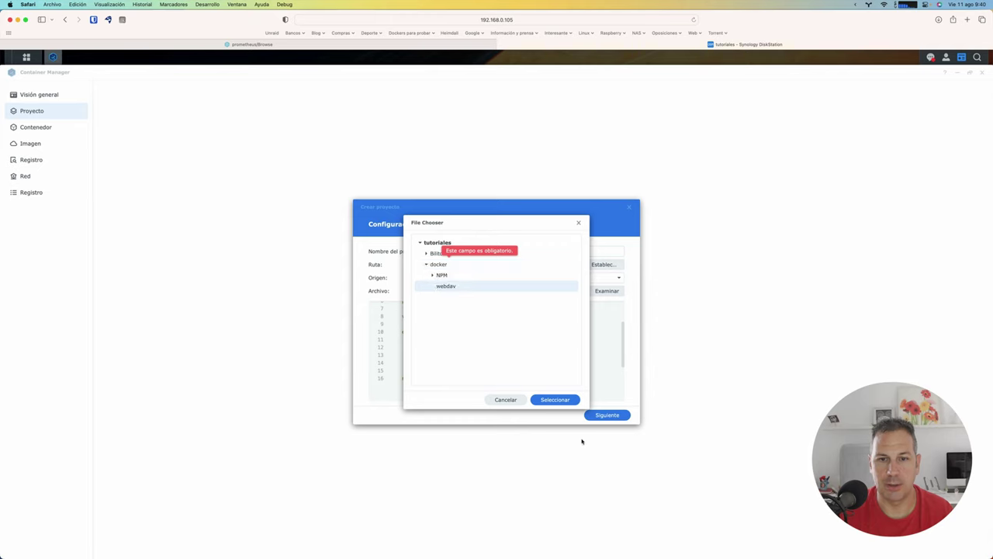
{"action": "left_click", "coordinate": [554, 398]}
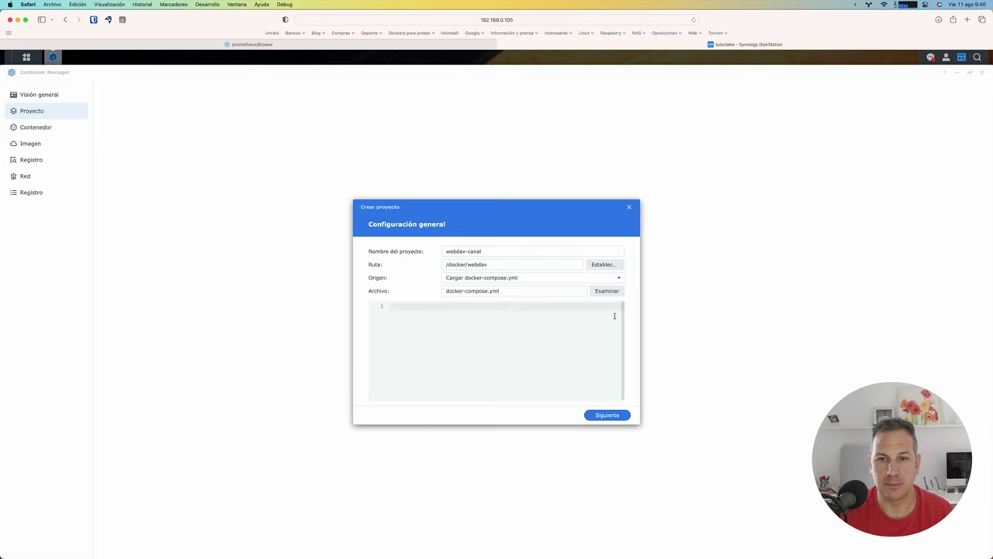
Load docker-compose.yml from Escritorio into the project again and review its code.
{"action": "left_click", "coordinate": [606, 290]}
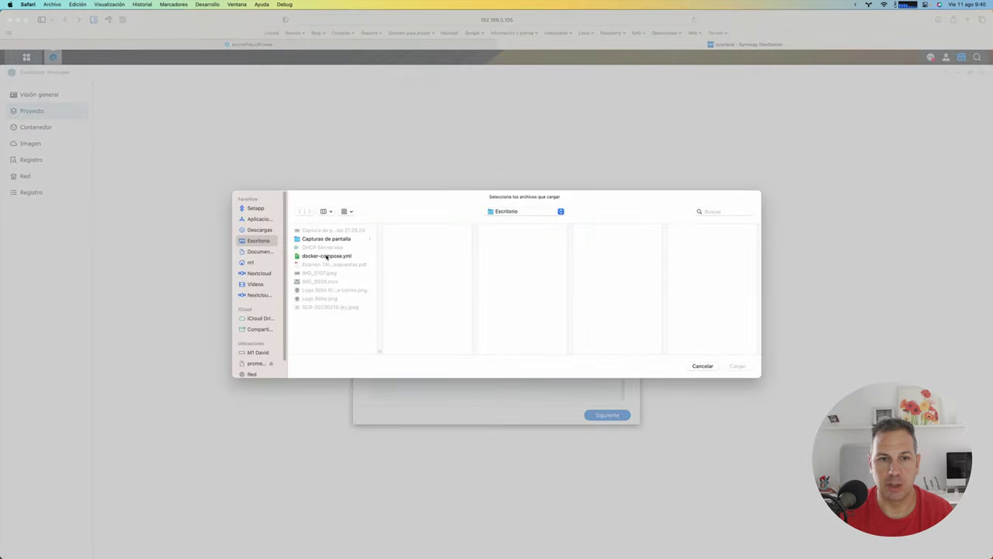
{"action": "left_click", "coordinate": [328, 256]}
{"action": "left_click", "coordinate": [732, 365]}
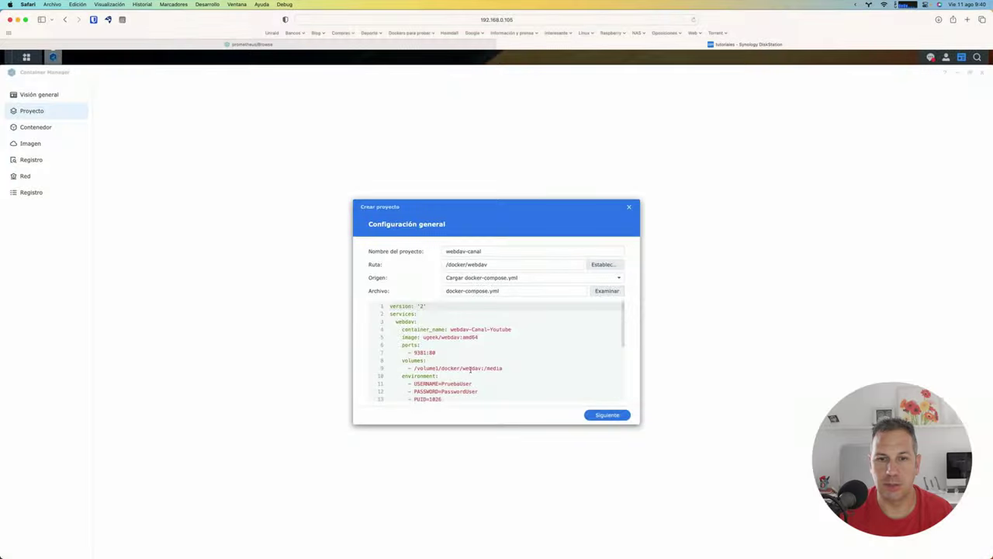
{"action": "scroll", "coordinate": [475, 351], "scroll_direction": "down", "scroll_amount": 5}
{"action": "scroll", "coordinate": [482, 359], "scroll_direction": "up", "scroll_amount": 5}
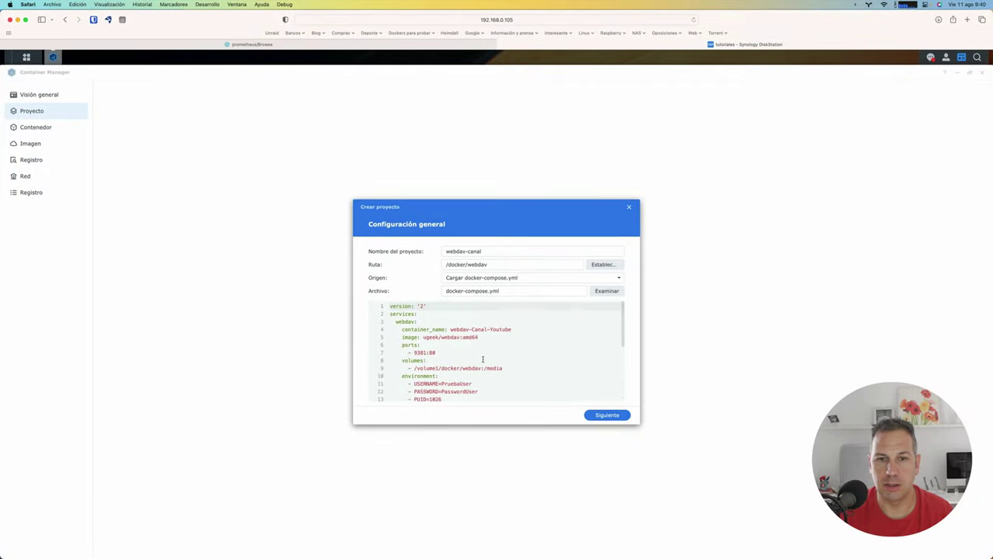
Create and start the webdav-canal project without a Web Station portal, close its creation log and show the container list.
{"action": "left_click", "coordinate": [607, 414]}
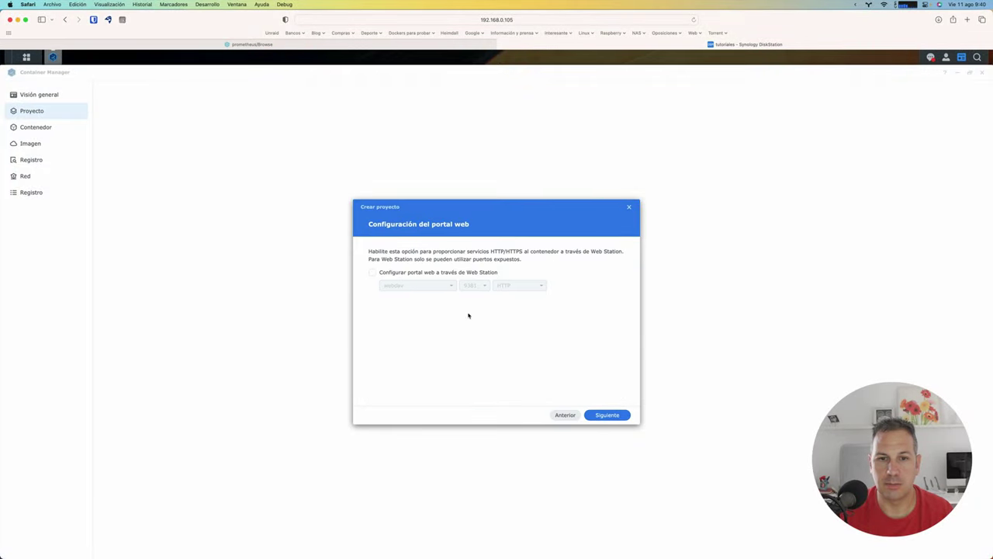
{"action": "left_click", "coordinate": [601, 417]}
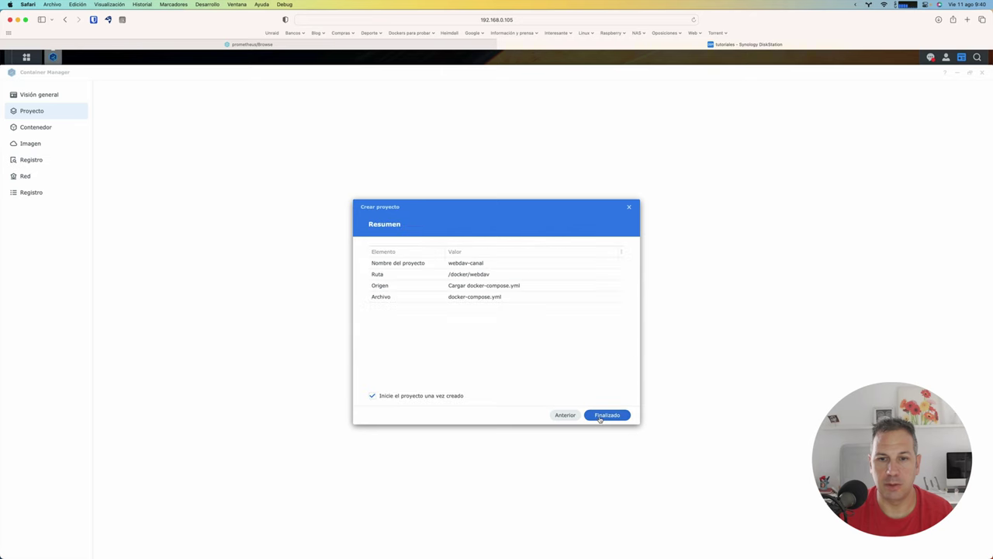
{"action": "left_click", "coordinate": [600, 417]}
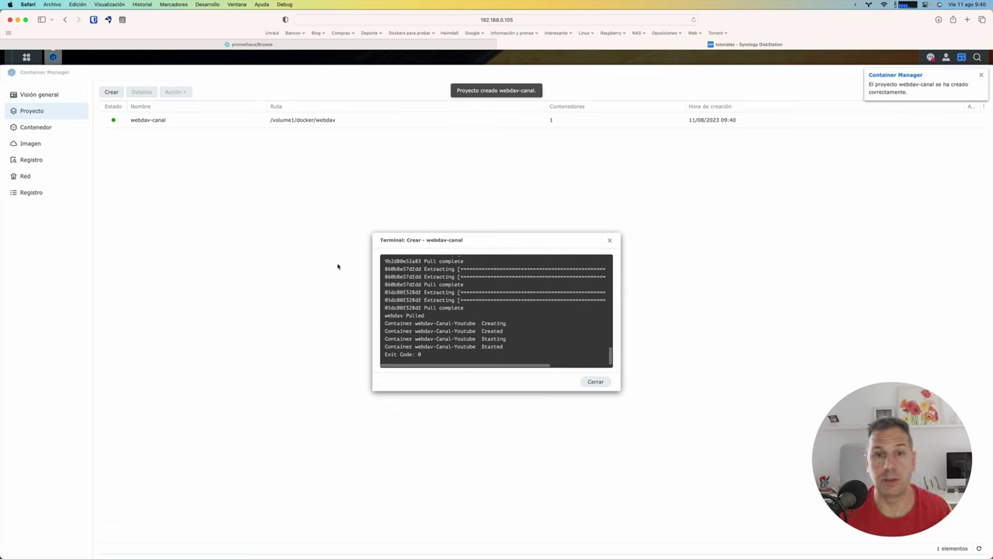
{"action": "left_click", "coordinate": [592, 382]}
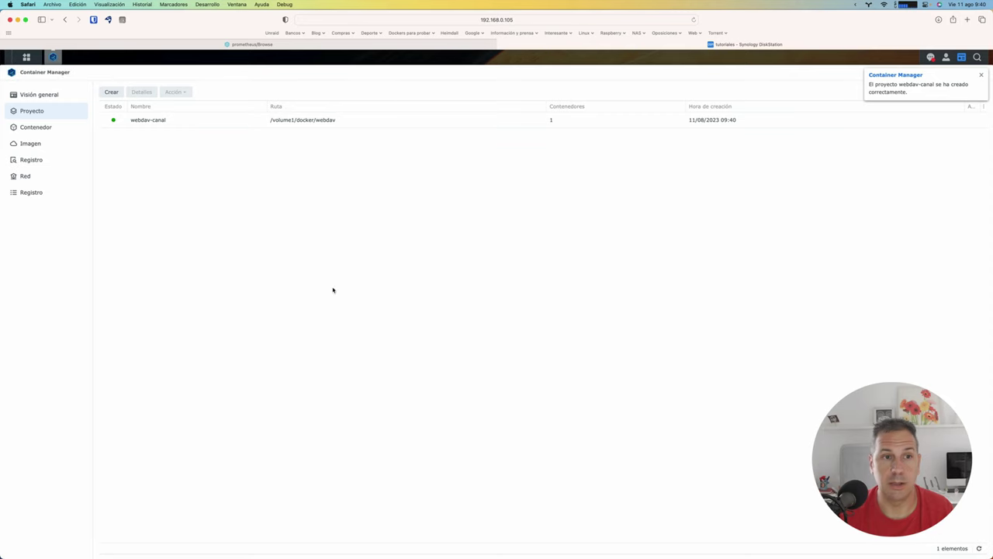
{"action": "left_click", "coordinate": [46, 128]}
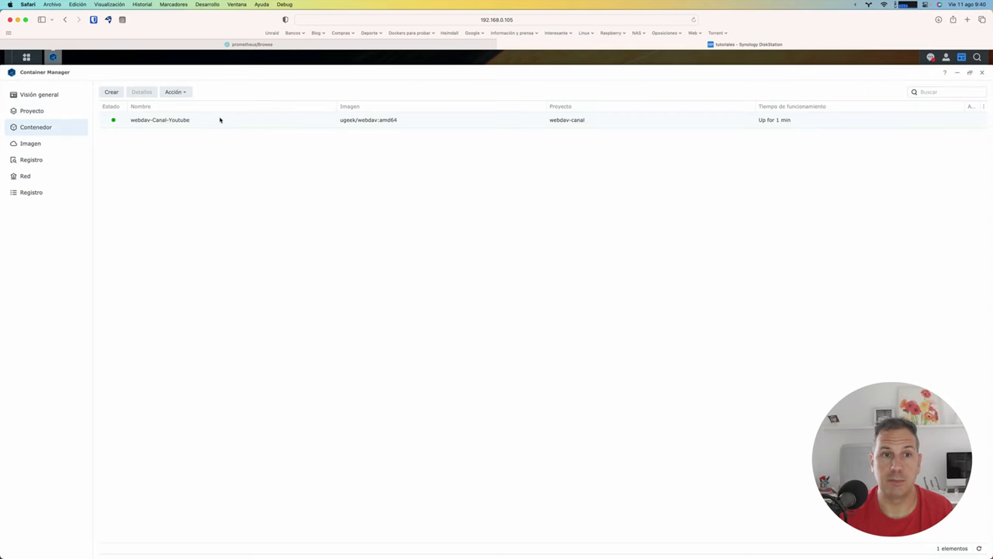
Begin entering the NAS address 192.168.0.105:93 in a new browser tab.
{"action": "key", "text": "super+t"}
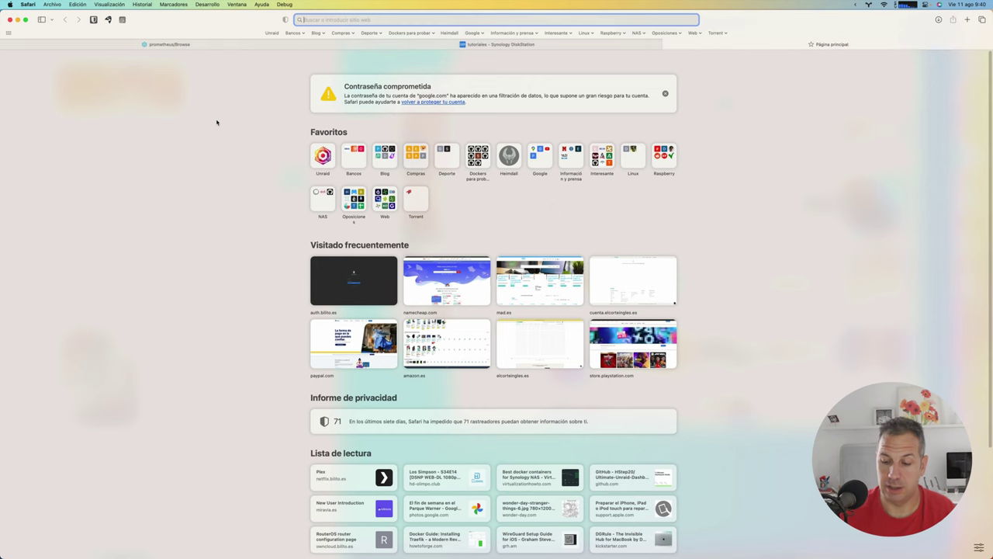
{"action": "type", "text": "192"}
{"action": "type", "text": "68.0.105"}
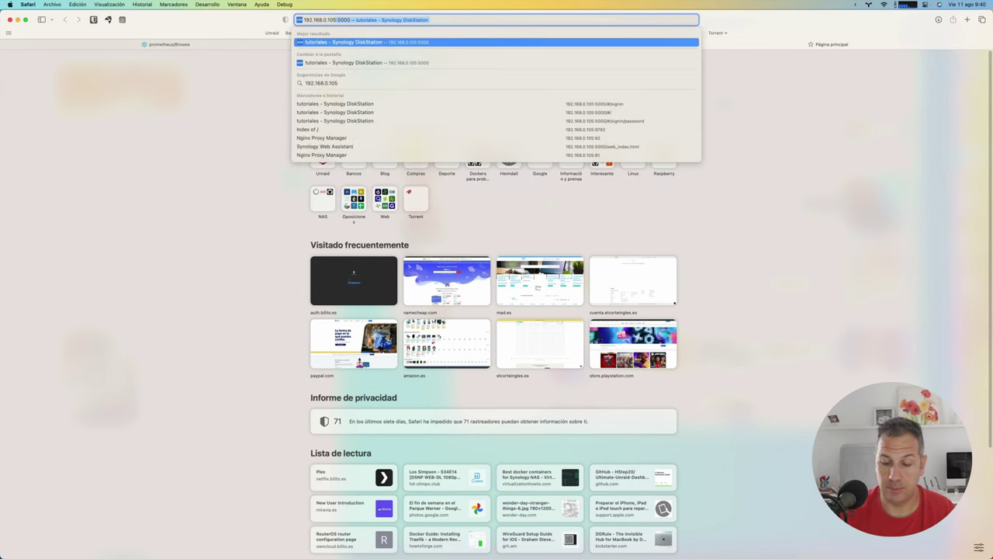
{"action": "type", "text": ":93"}
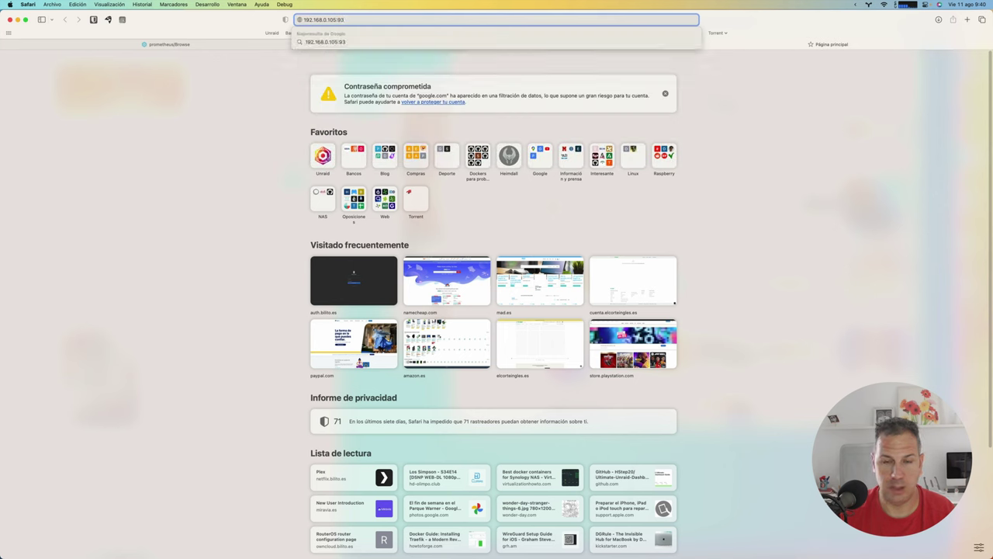
Switch to Finder and open docker-compose.yml in Brackets to check the container's published port.
{"action": "key", "text": "super+Tab"}
{"action": "key", "text": "super+Tab"}
{"action": "key", "text": "super+Tab"}
{"action": "key", "text": "super+Tab"}
{"action": "key", "text": "super+Tab"}
{"action": "key", "text": "super+Tab"}
{"action": "key", "text": "super+Tab"}
{"action": "key", "text": "super+Tab"}
{"action": "key", "text": "super+Tab"}
{"action": "key", "text": "super+Tab"}
{"action": "key", "text": "super+Tab"}
{"action": "key", "text": "super+Tab"}
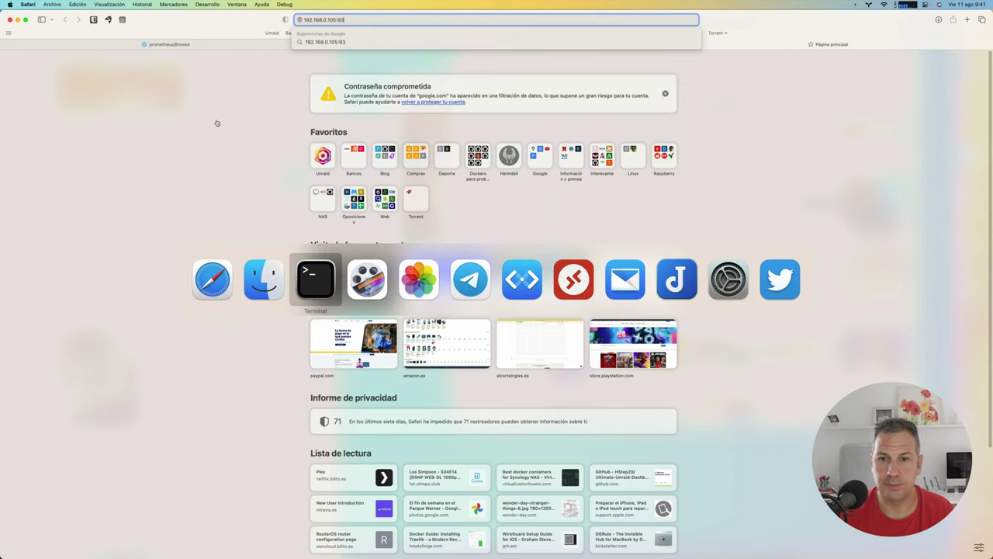
{"action": "key", "text": "super+Tab"}
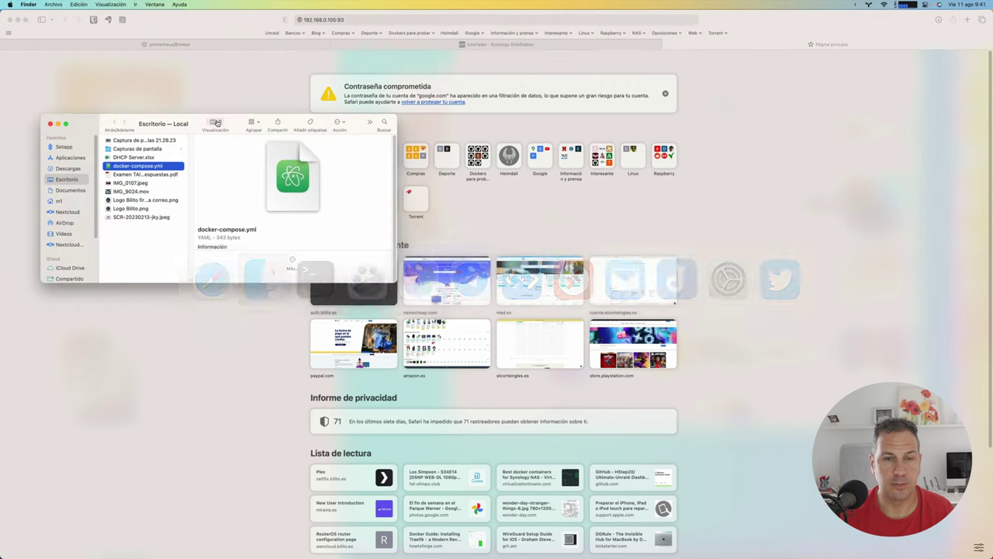
{"action": "right_click", "coordinate": [154, 169]}
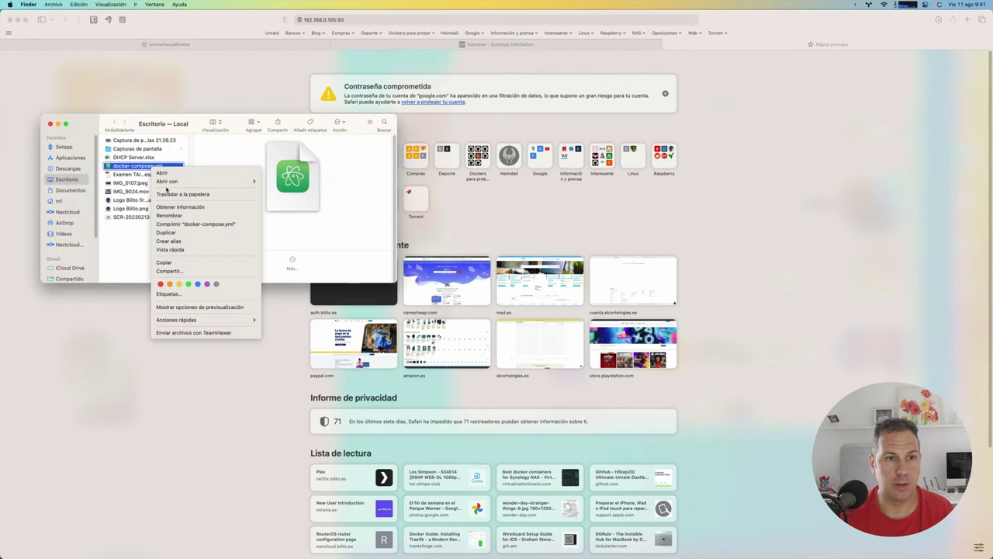
{"action": "mouse_move", "coordinate": [225, 182]}
{"action": "left_click", "coordinate": [288, 197]}
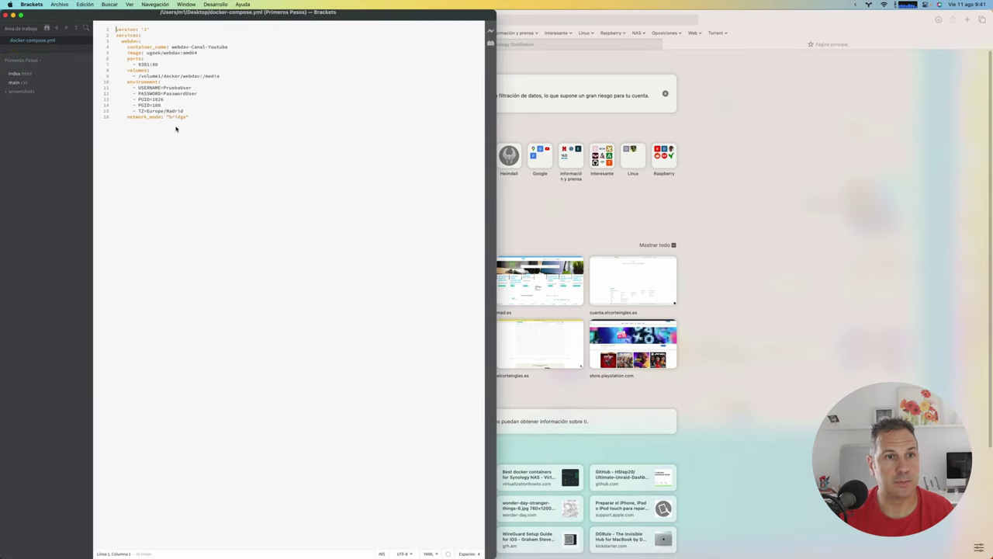
Return to Safari and load 192.168.0.105:9381 to test the WebDAV service, dismissing the login prompt and closing the tab.
{"action": "left_click", "coordinate": [698, 133]}
{"action": "left_click", "coordinate": [509, 18]}
{"action": "type", "text": "192.168.0.105:93"}
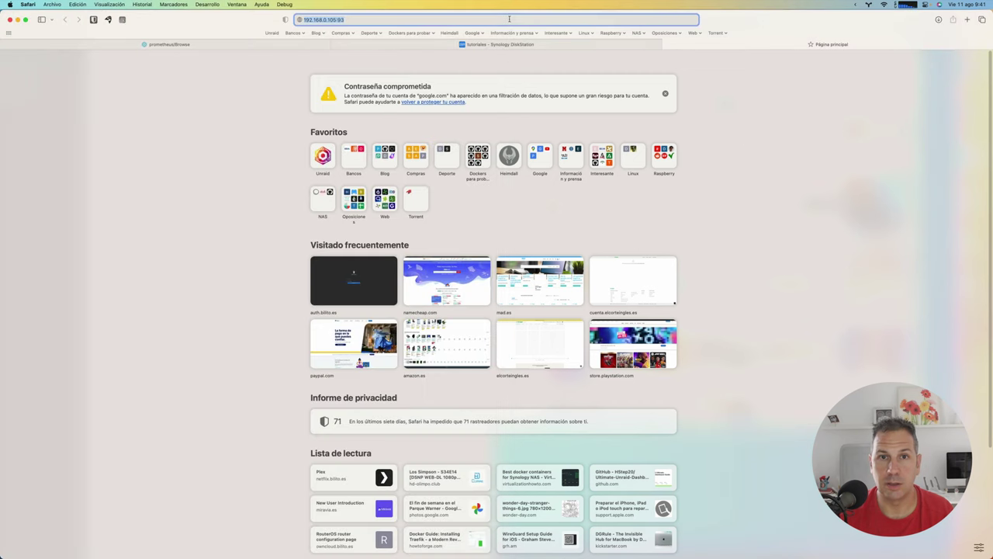
{"action": "type", "text": "81"}
{"action": "key", "text": "Return"}
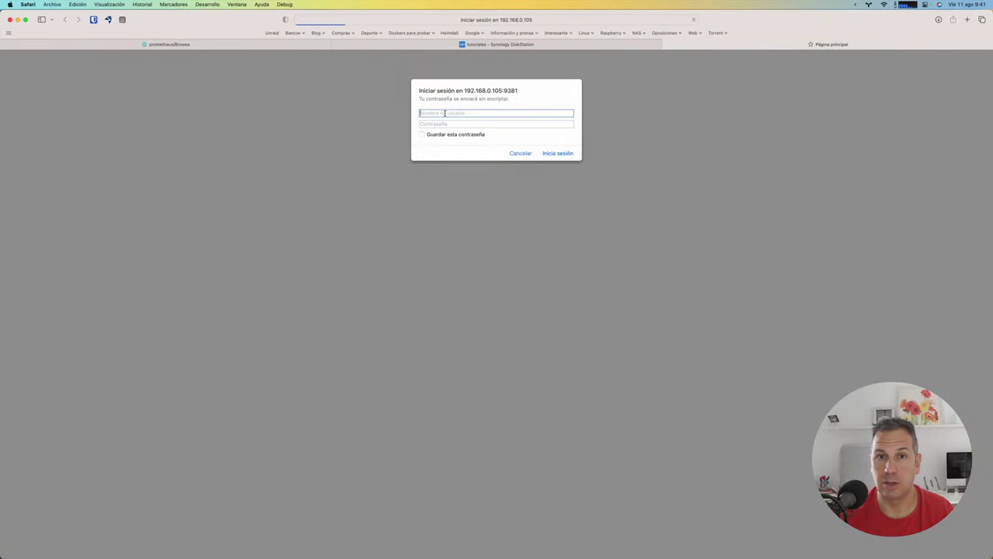
{"action": "left_click", "coordinate": [520, 153]}
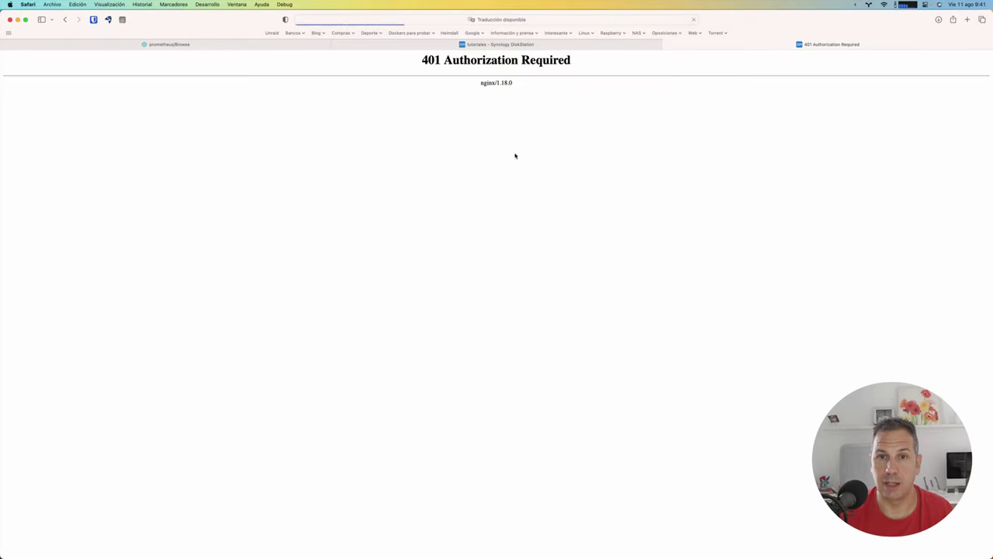
{"action": "left_click", "coordinate": [667, 45]}
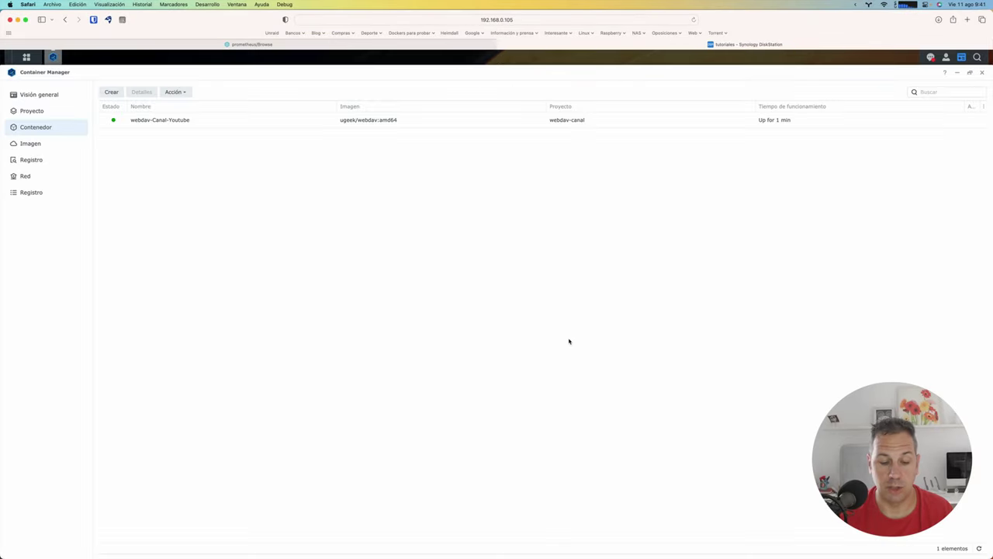
Switch to the Unraid file browser and upload docker-compose.yml to the user/downloads folder.
{"action": "key", "text": "ctrl+shift+Tab"}
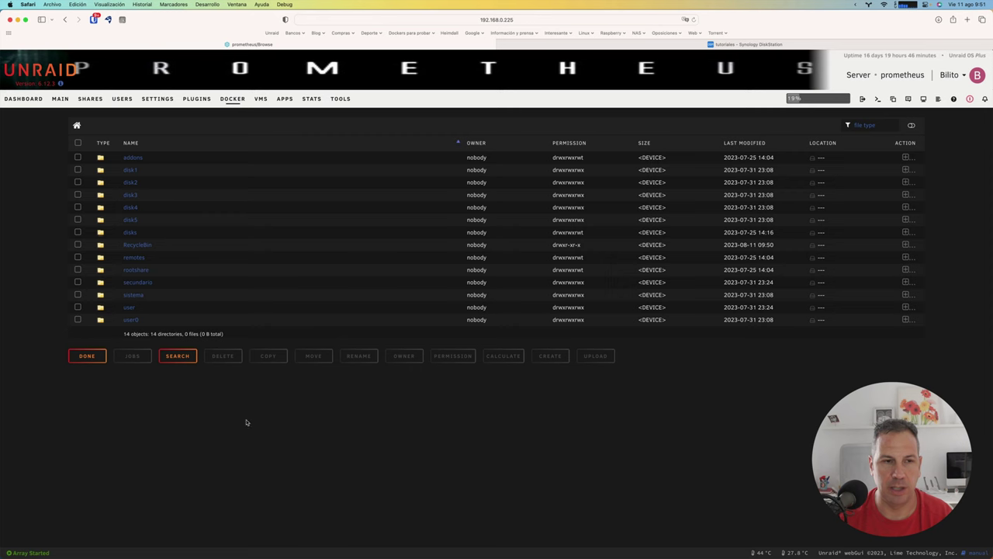
{"action": "left_click", "coordinate": [129, 308]}
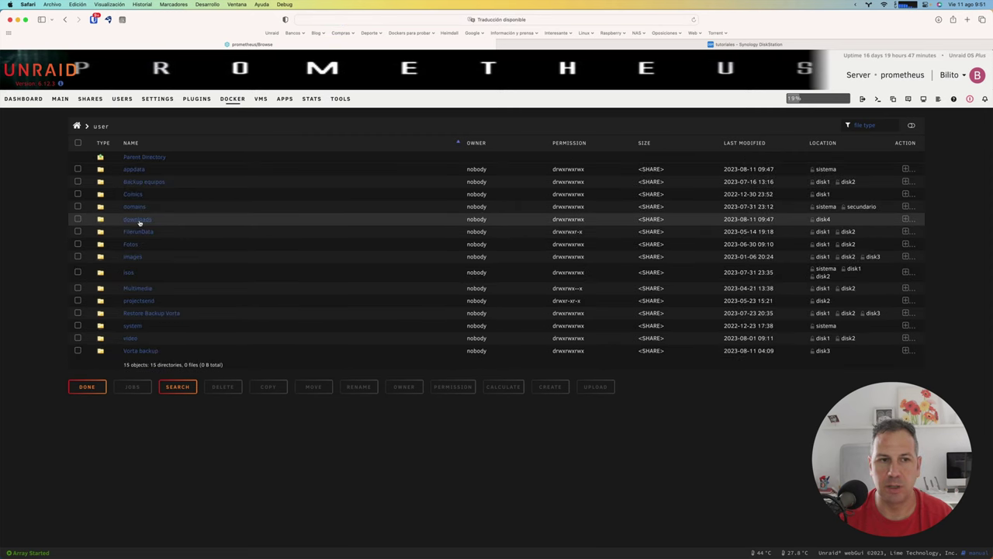
{"action": "left_click", "coordinate": [138, 219]}
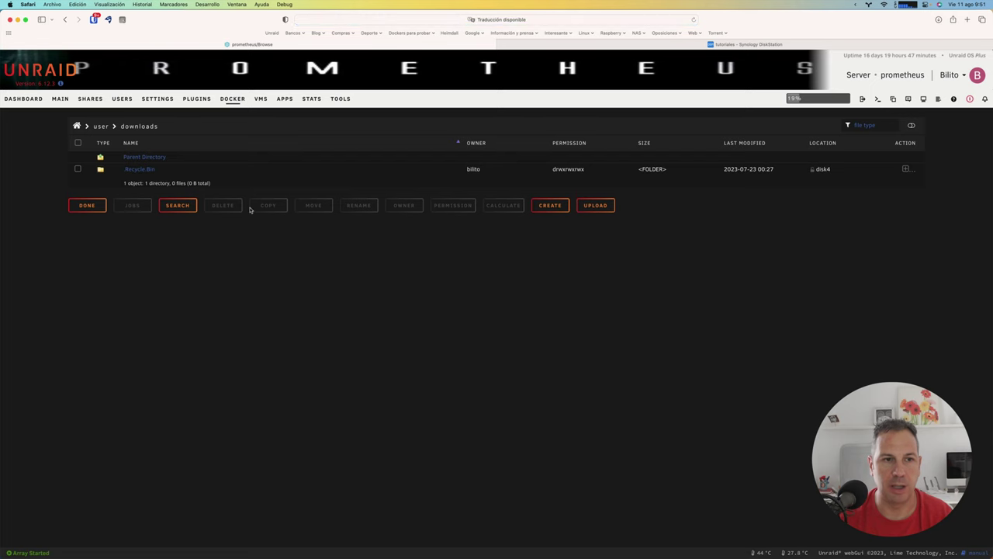
{"action": "left_click", "coordinate": [605, 211]}
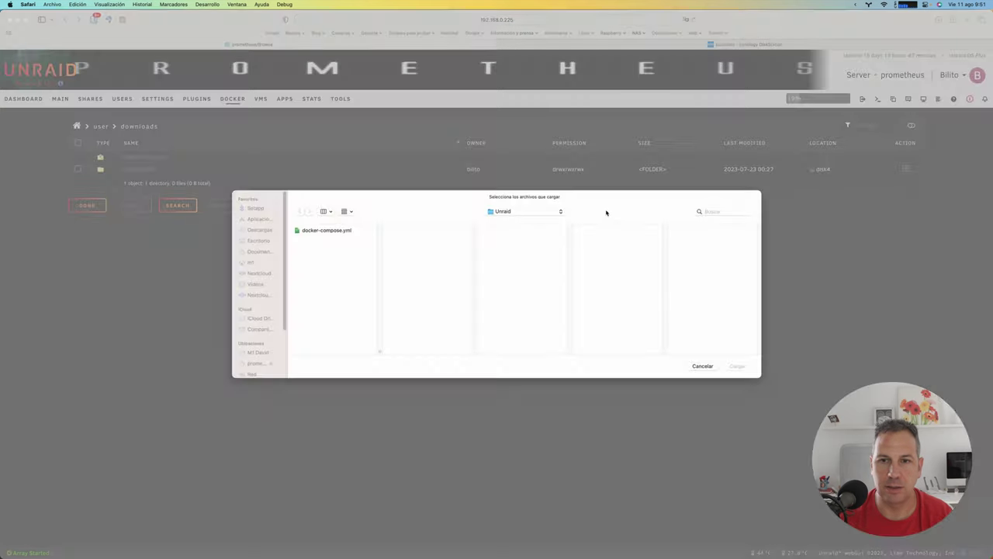
{"action": "left_click", "coordinate": [347, 232]}
{"action": "key", "text": "Return"}
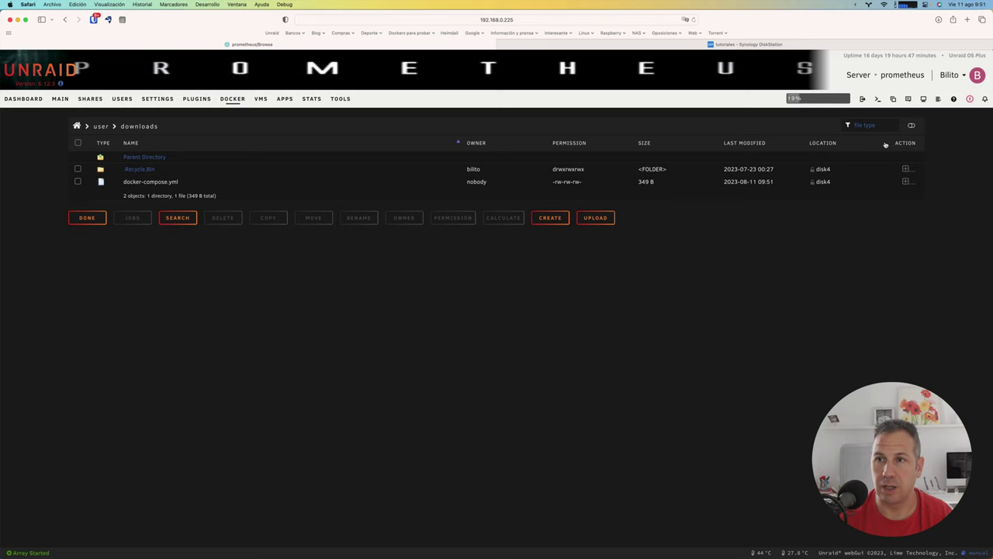
Open the Unraid terminal, change to /mnt/user/downloads/ and list its files with ls.
{"action": "left_click", "coordinate": [877, 98]}
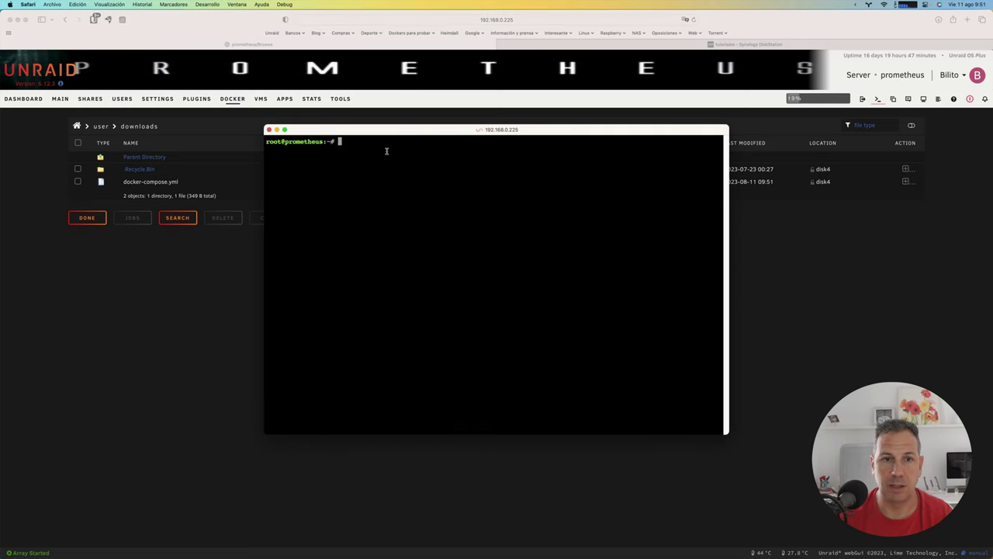
{"action": "type", "text": "cd /"}
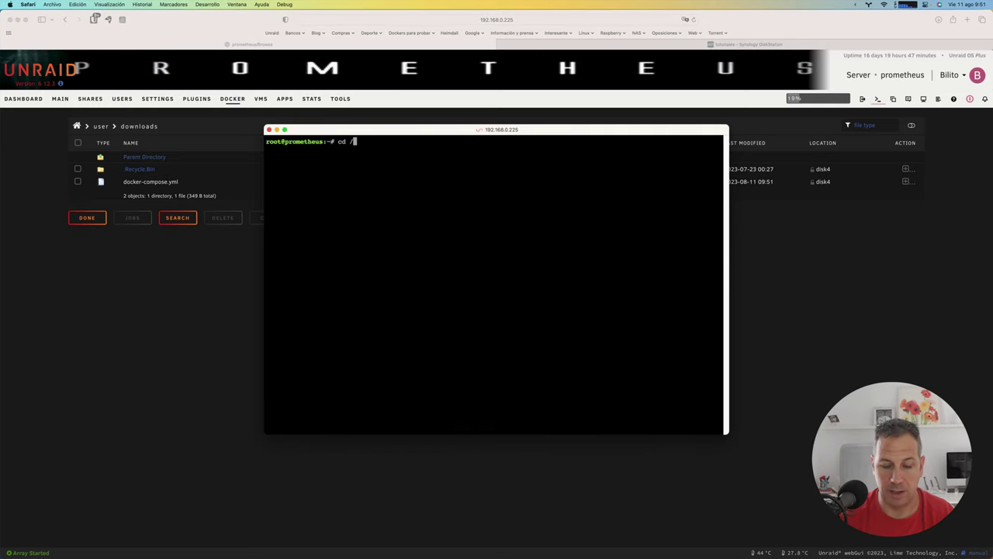
{"action": "type", "text": "mnt/user/dow"}
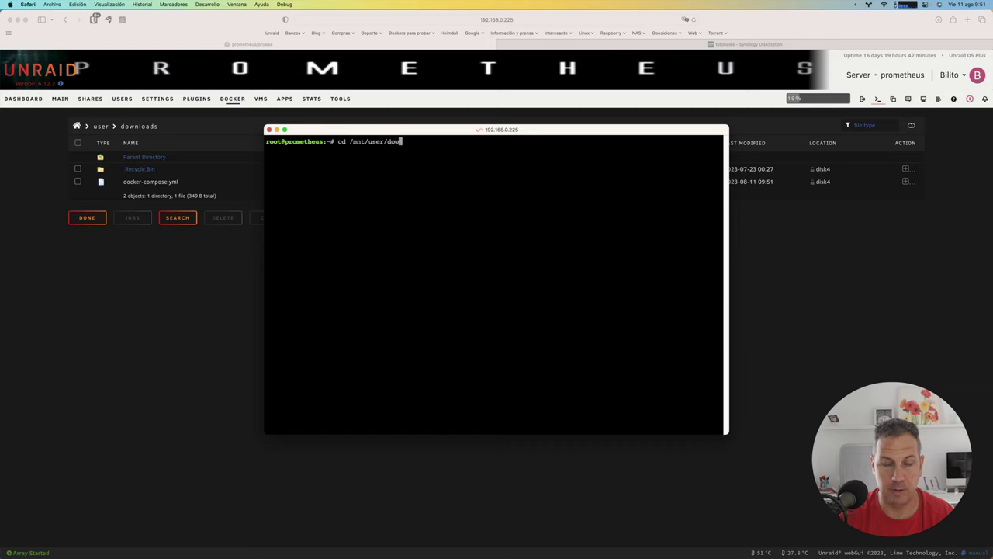
{"action": "key", "text": "Tab"}
{"action": "key", "text": "Return"}
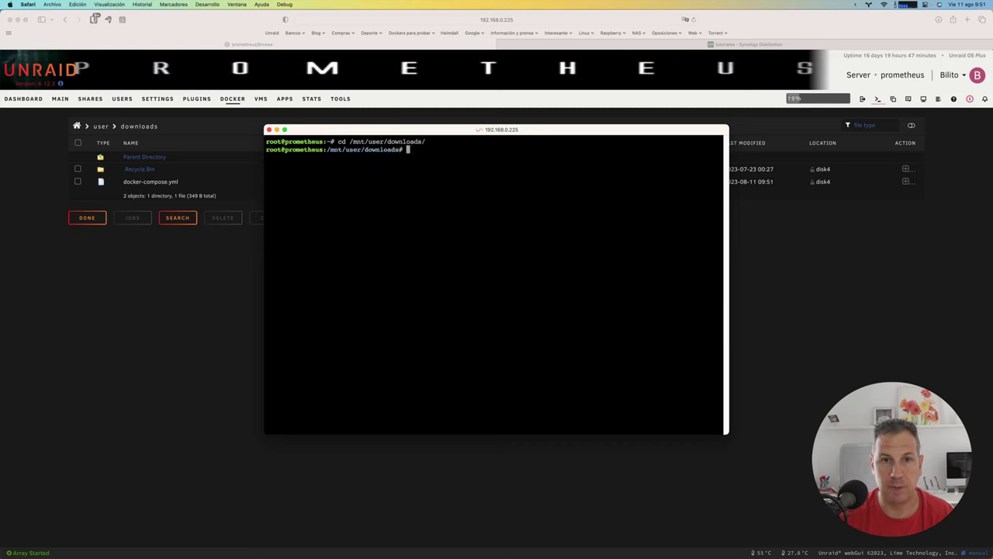
{"action": "type", "text": "ls"}
{"action": "key", "text": "Return"}
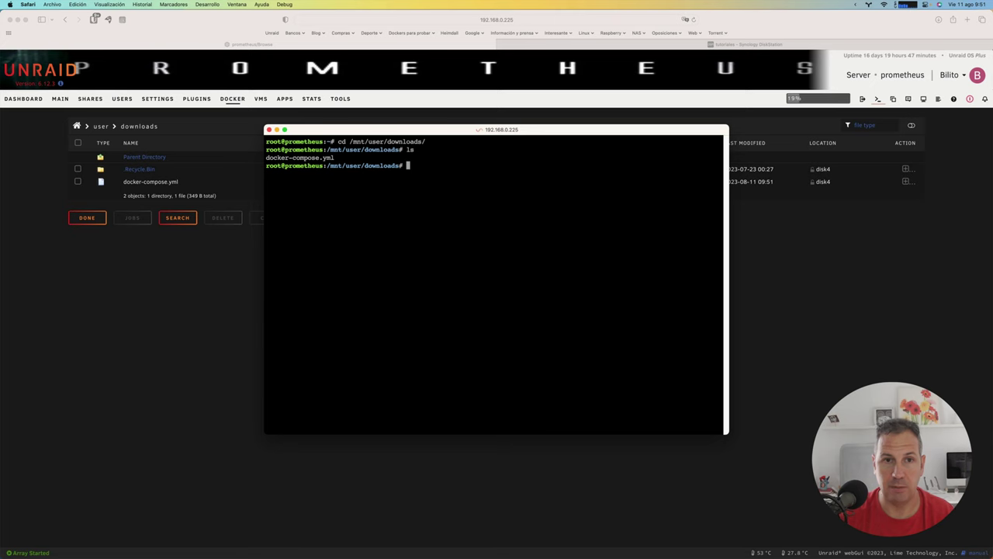
Run docker-compose up in the Unraid terminal to start the WebDAV container from docker-compose.yml.
{"action": "type", "text": "docker-c"}
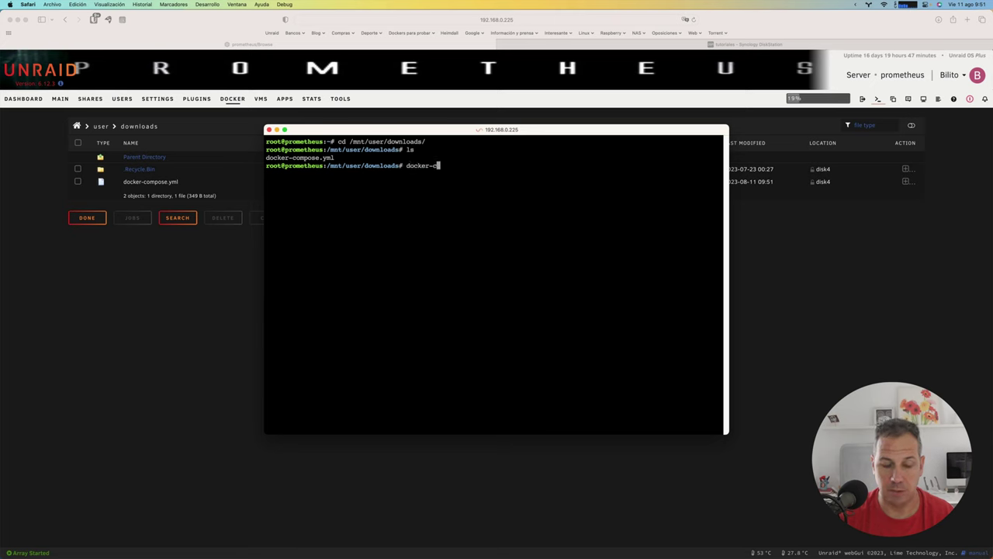
{"action": "type", "text": "ompose up"}
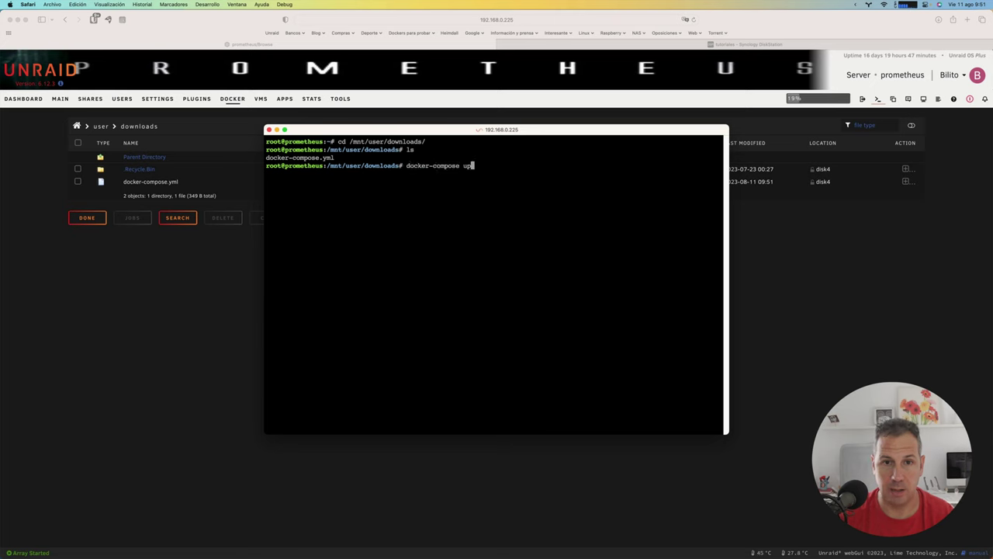
{"action": "key", "text": "Return"}
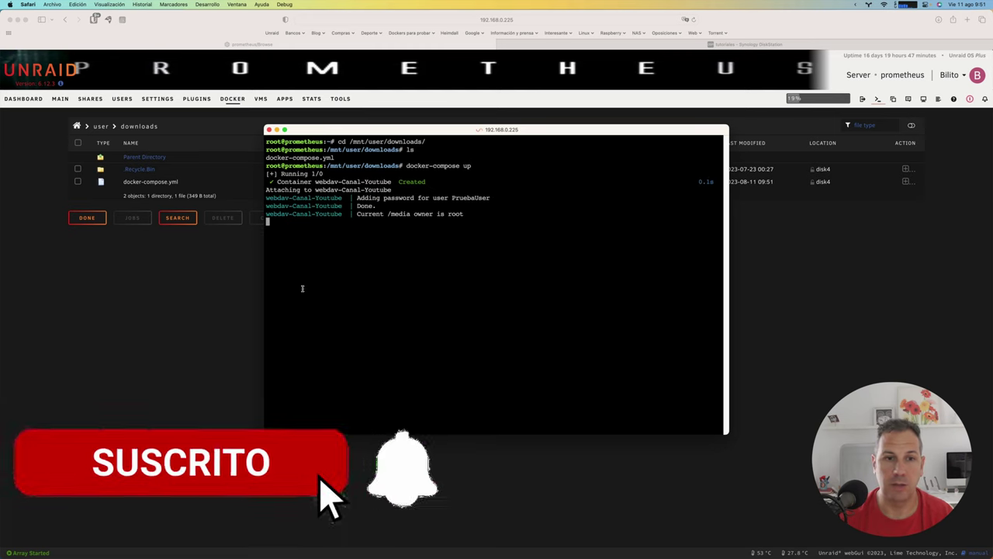
Return to Safari and load 192.168.0.225:9381 in a new tab to test the WebDAV service on Unraid.
{"action": "left_click", "coordinate": [206, 307]}
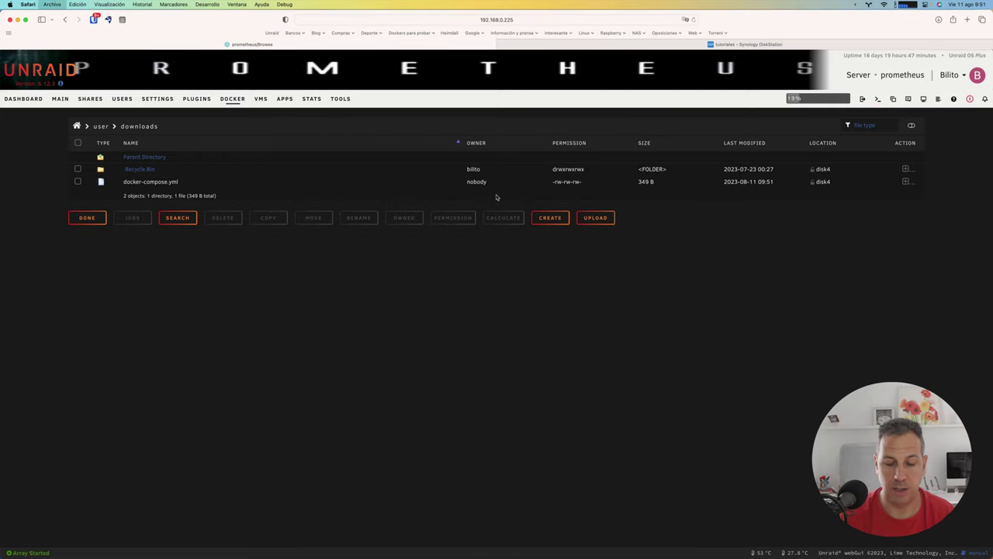
{"action": "key", "text": "super+t"}
{"action": "type", "text": "192.16"}
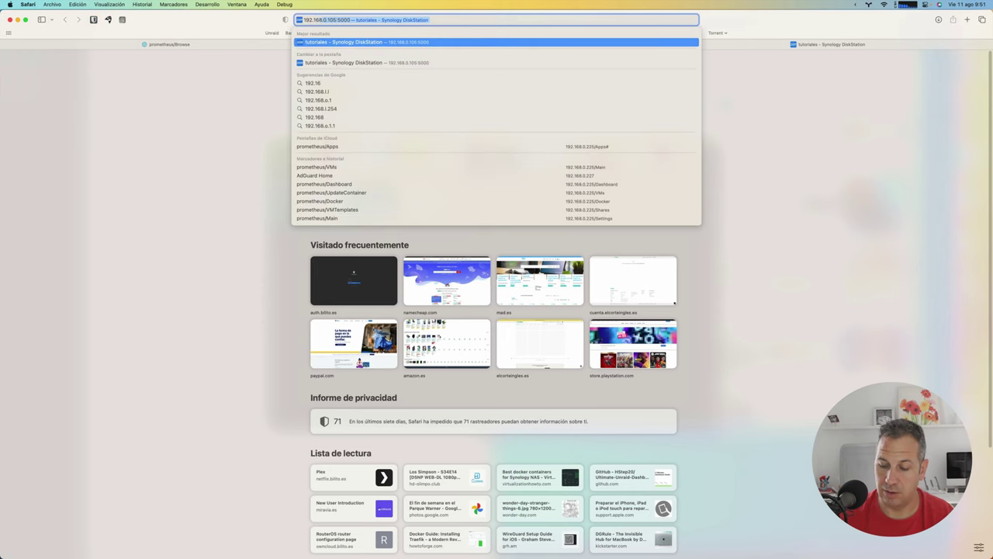
{"action": "type", "text": "8.0.225/"}
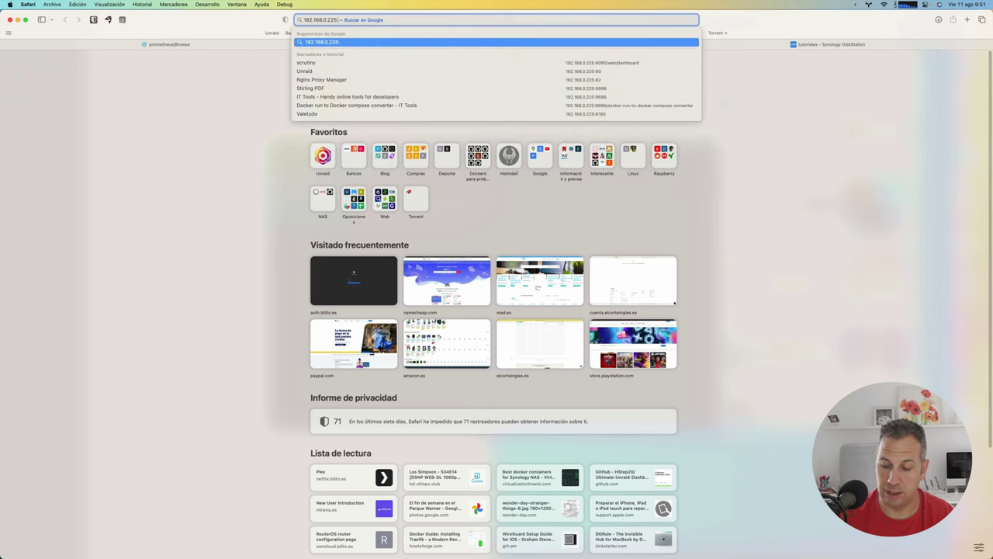
{"action": "type", "text": ":9381"}
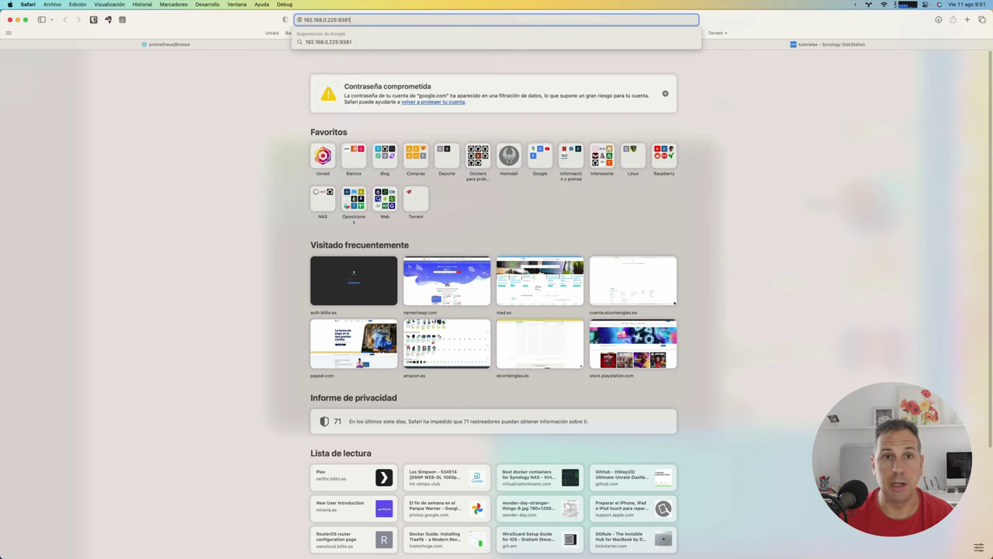
{"action": "key", "text": "Return"}
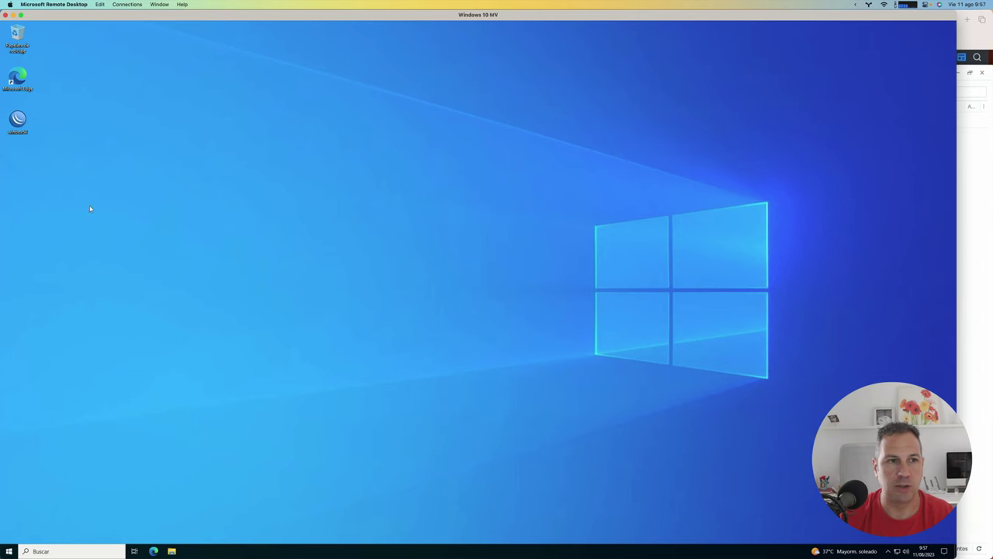
Open Microsoft Edge in the Windows 10 virtual machine, search for joplin in the address field and load joplinapp.org.
{"action": "double_click", "coordinate": [21, 80]}
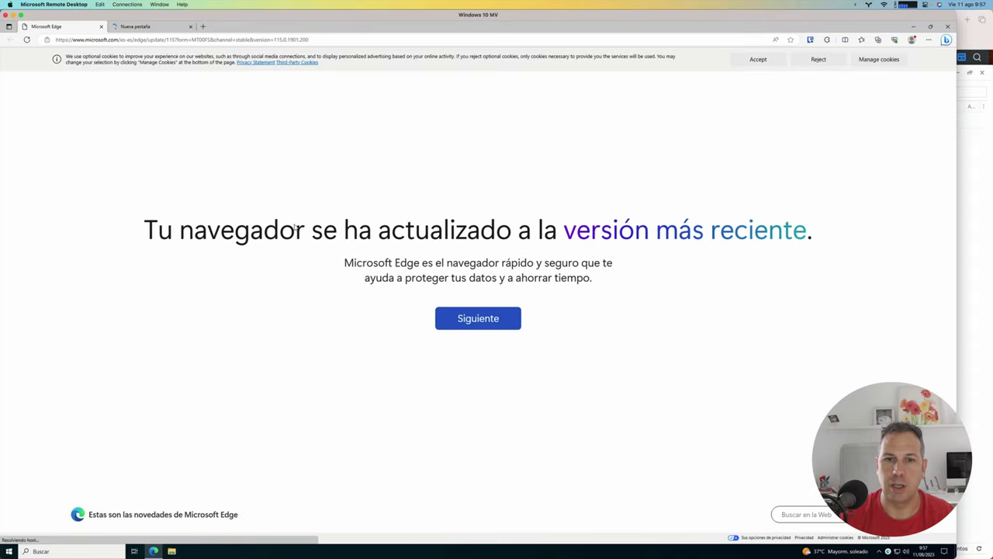
{"action": "left_click", "coordinate": [476, 39]}
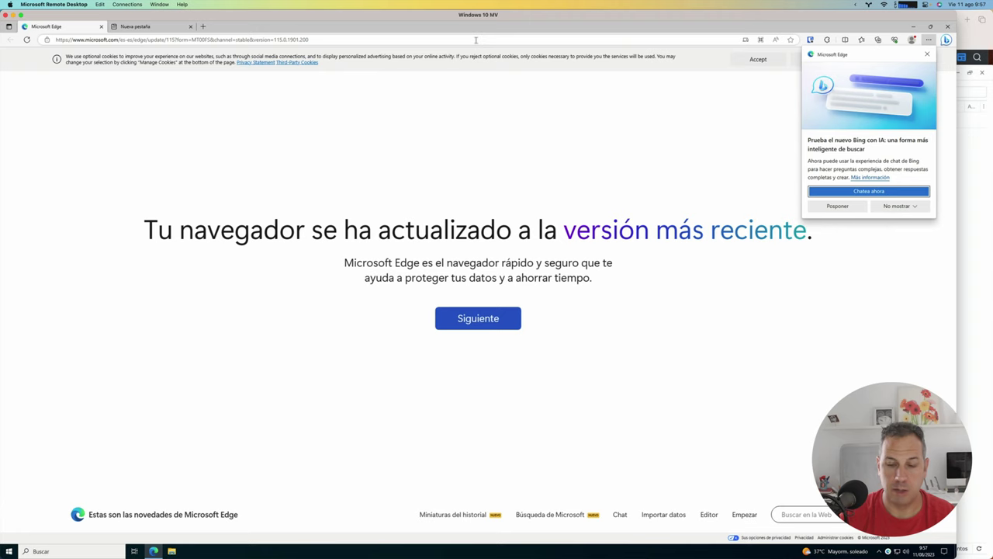
{"action": "left_click", "coordinate": [475, 40]}
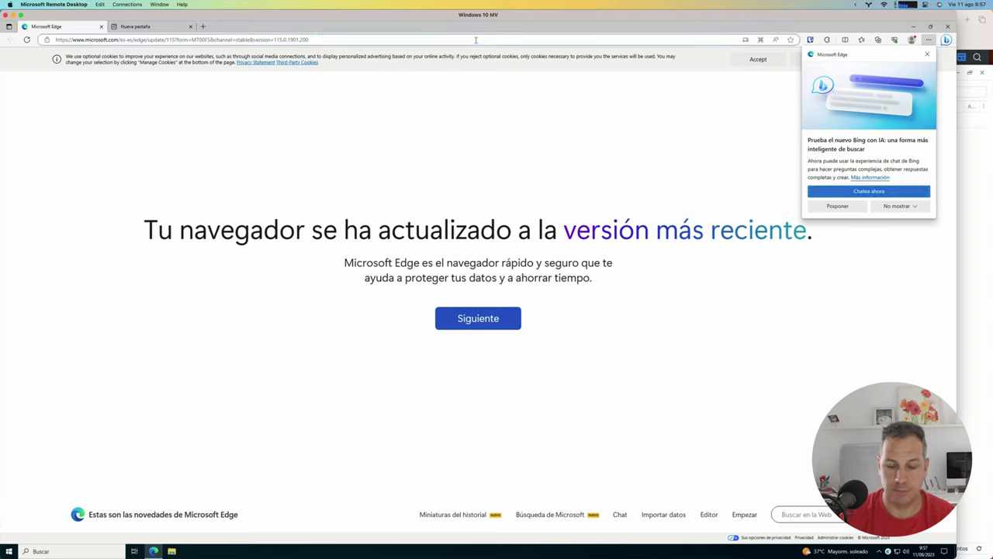
{"action": "key", "text": "BackSpace"}
{"action": "key", "text": "BackSpace"}
{"action": "key", "text": "BackSpace"}
{"action": "key", "text": "BackSpace"}
{"action": "key", "text": "BackSpace"}
{"action": "key", "text": "BackSpace"}
{"action": "key", "text": "BackSpace"}
{"action": "key", "text": "BackSpace"}
{"action": "key", "text": "BackSpace"}
{"action": "key", "text": "BackSpace"}
{"action": "key", "text": "BackSpace"}
{"action": "key", "text": "BackSpace"}
{"action": "key", "text": "BackSpace"}
{"action": "key", "text": "BackSpace"}
{"action": "key", "text": "BackSpace"}
{"action": "key", "text": "BackSpace"}
{"action": "key", "text": "BackSpace"}
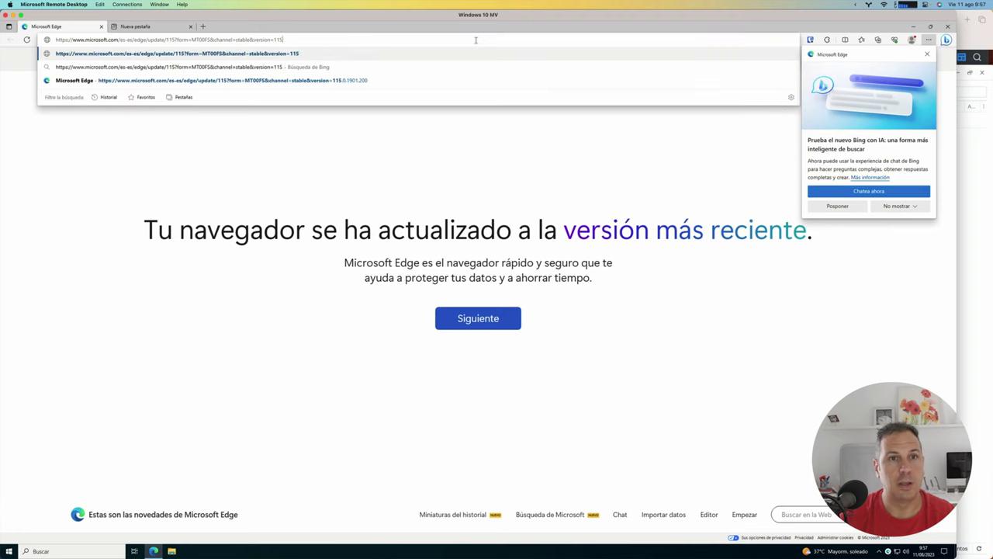
{"action": "key", "text": "BackSpace"}
{"action": "key", "text": "BackSpace"}
{"action": "key", "text": "BackSpace"}
{"action": "key", "text": "BackSpace"}
{"action": "key", "text": "BackSpace"}
{"action": "key", "text": "BackSpace"}
{"action": "key", "text": "BackSpace"}
{"action": "key", "text": "BackSpace"}
{"action": "key", "text": "ctrl+a"}
{"action": "key", "text": "BackSpace"}
{"action": "type", "text": "joplin"}
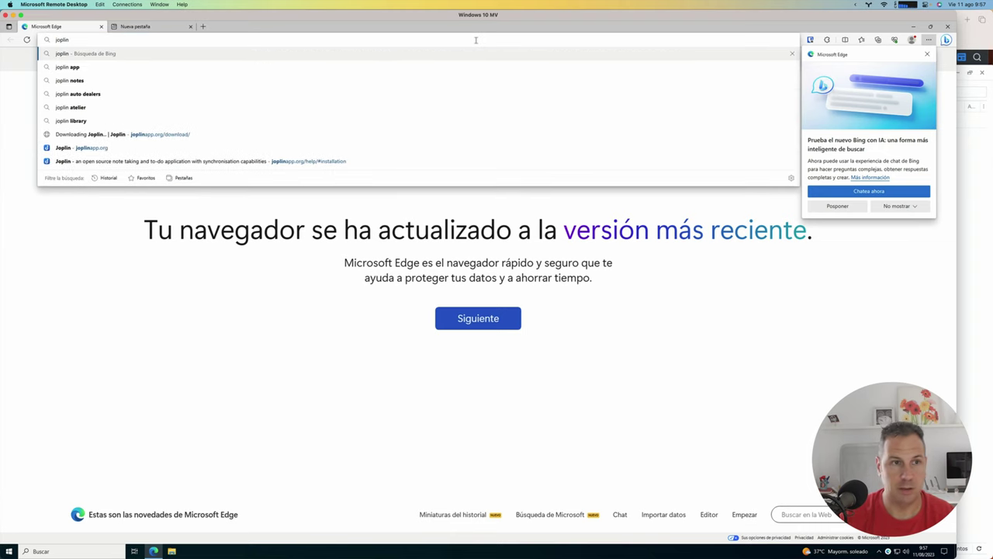
{"action": "key", "text": "Down"}
{"action": "key", "text": "Down"}
{"action": "key", "text": "Down"}
{"action": "key", "text": "Down"}
{"action": "key", "text": "Down"}
{"action": "key", "text": "Down"}
{"action": "key", "text": "Down"}
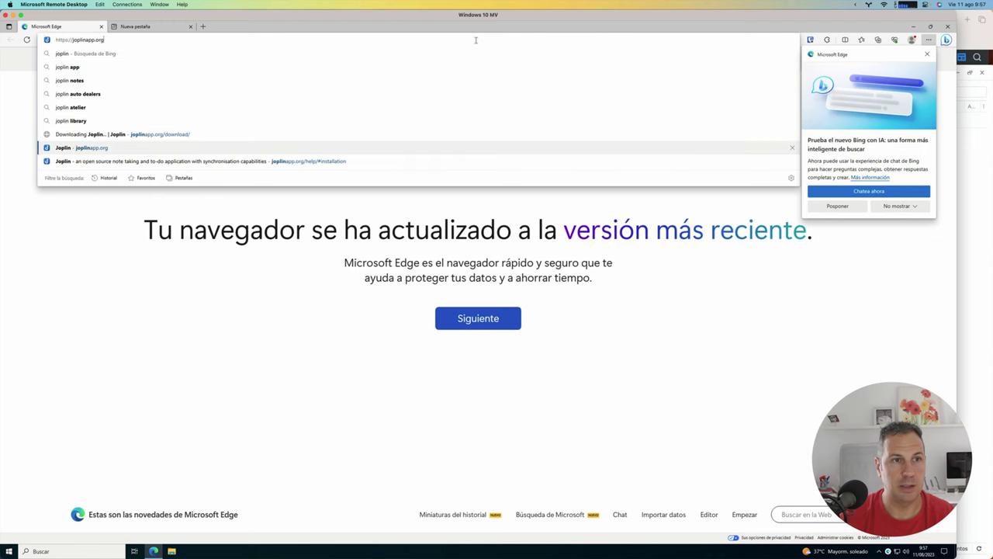
{"action": "key", "text": "Return"}
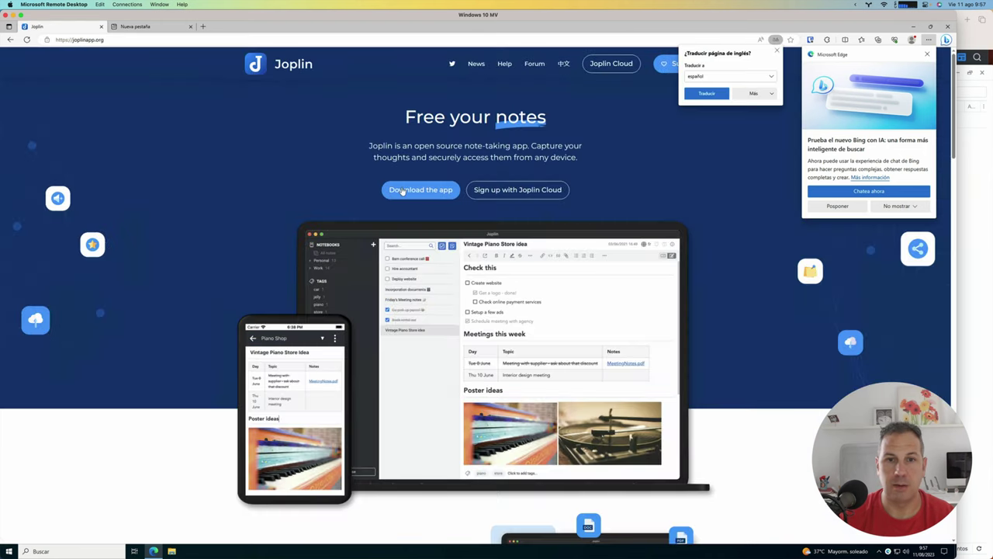
Download the Joplin desktop app, checking the full installation details before going back to the download page.
{"action": "left_click", "coordinate": [402, 191]}
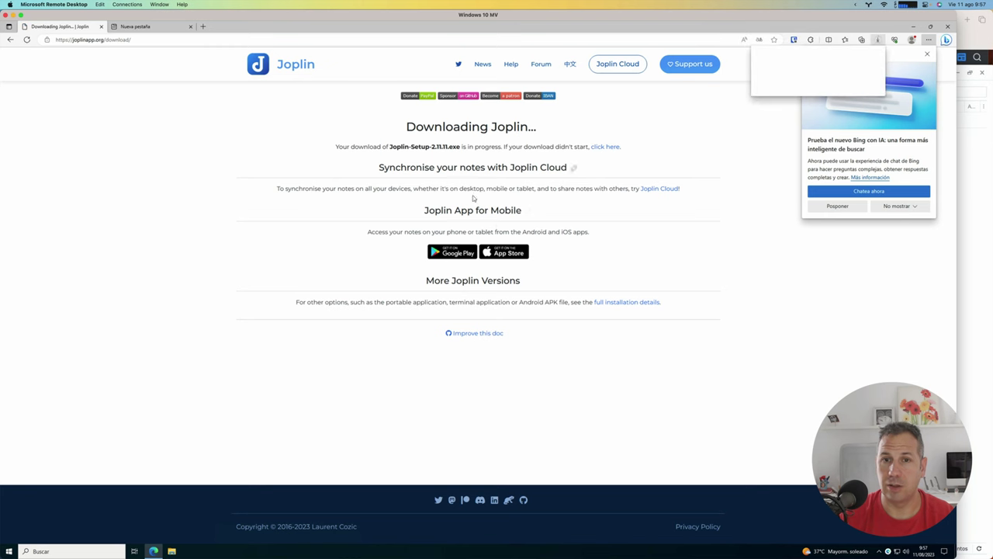
{"action": "left_click", "coordinate": [635, 304]}
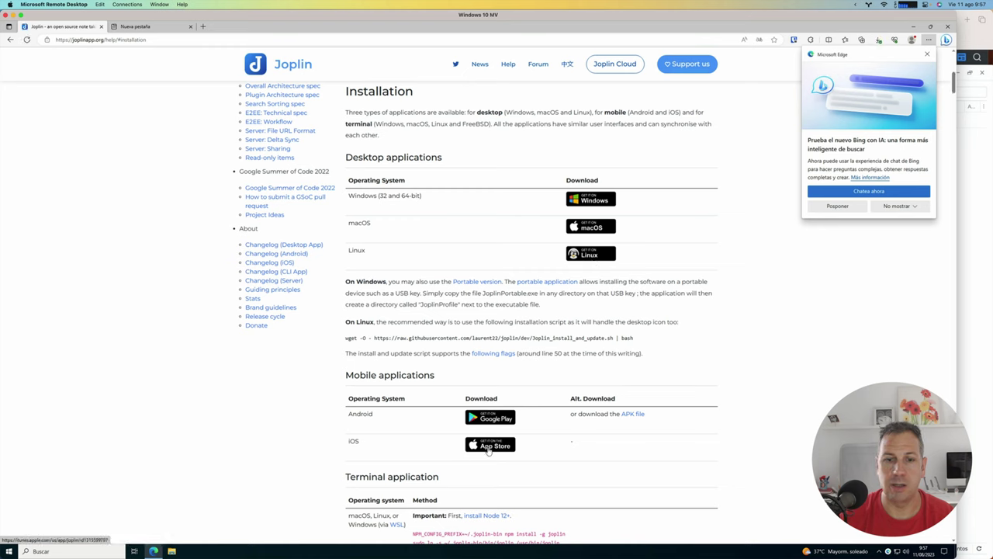
{"action": "left_click", "coordinate": [10, 39]}
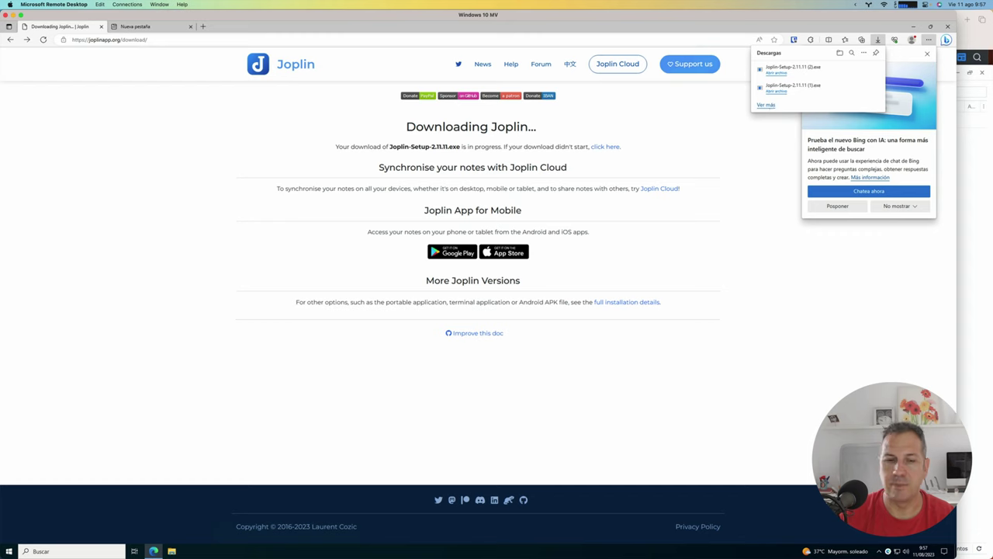
Install Joplin for the current user only from the downloaded Joplin-Setup-2.11.11 file and launch it.
{"action": "left_click", "coordinate": [778, 71]}
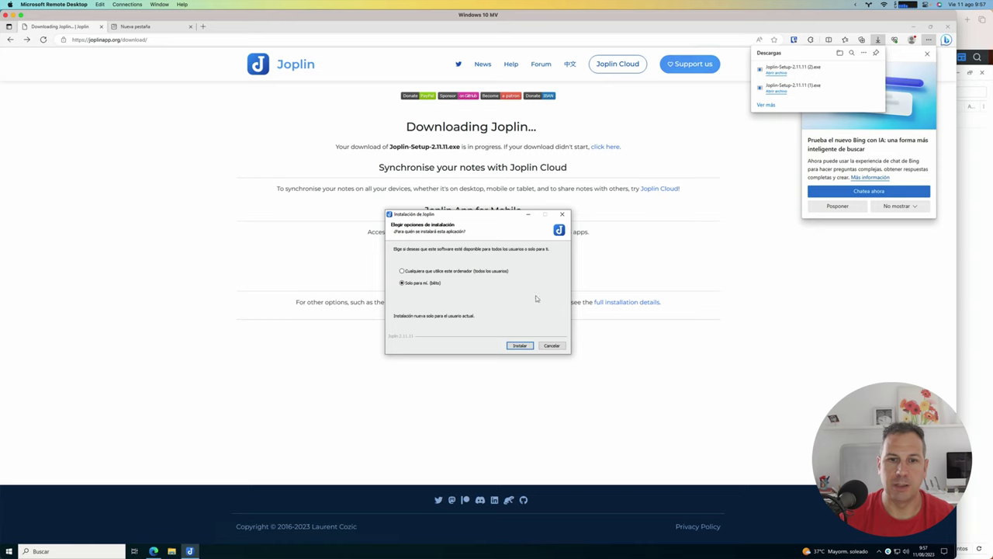
{"action": "left_click", "coordinate": [512, 346]}
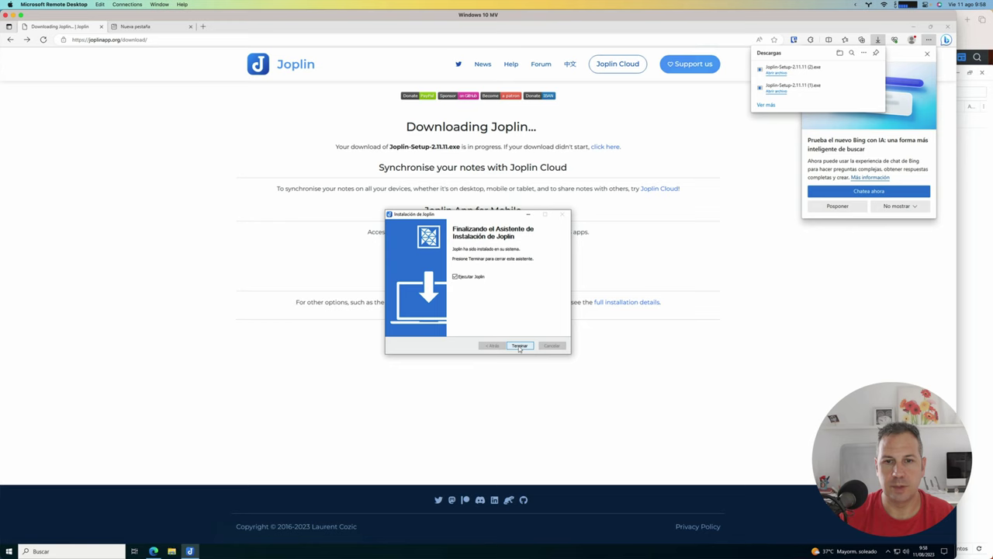
{"action": "left_click", "coordinate": [520, 346]}
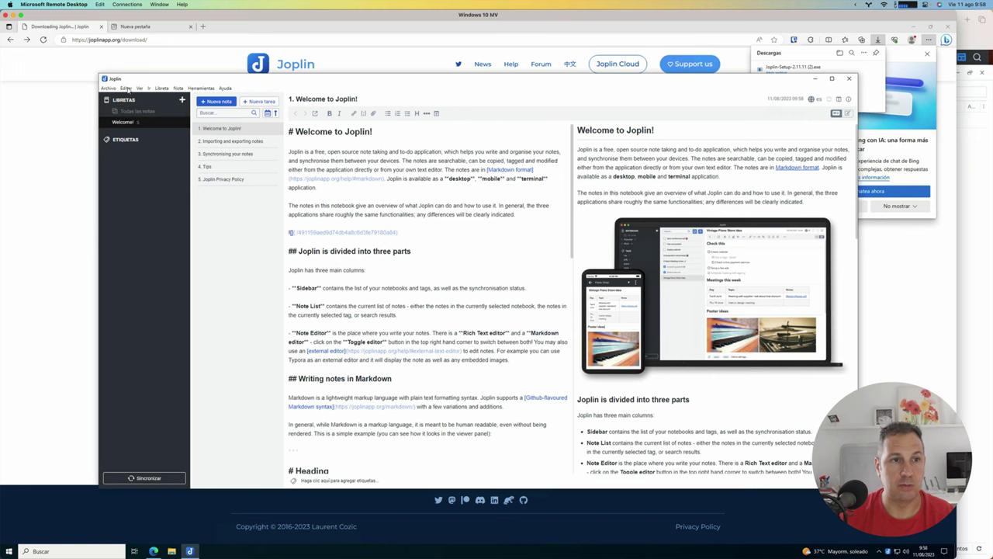
Open Joplin's synchronisation options and set the synchronisation target to WebDAV.
{"action": "left_click", "coordinate": [115, 89]}
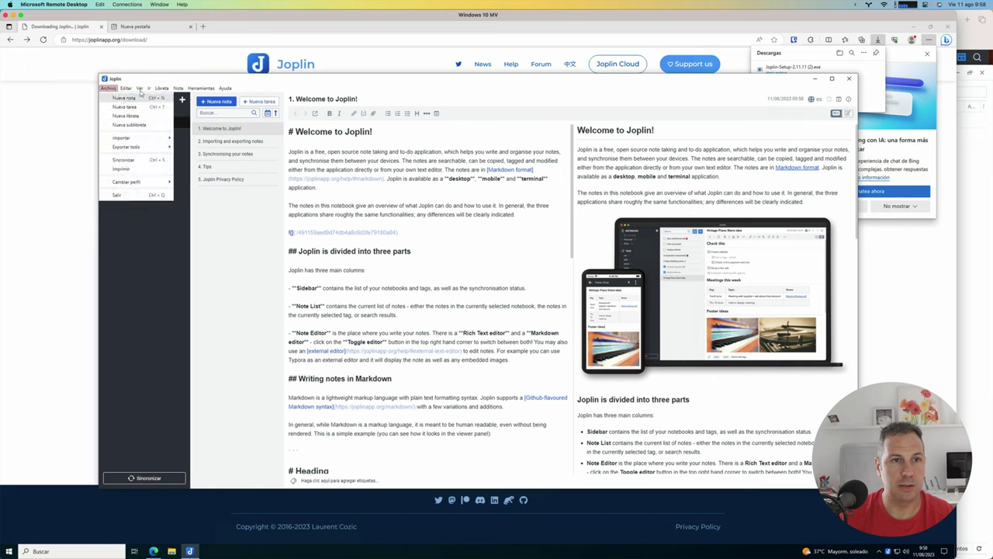
{"action": "left_click", "coordinate": [201, 88]}
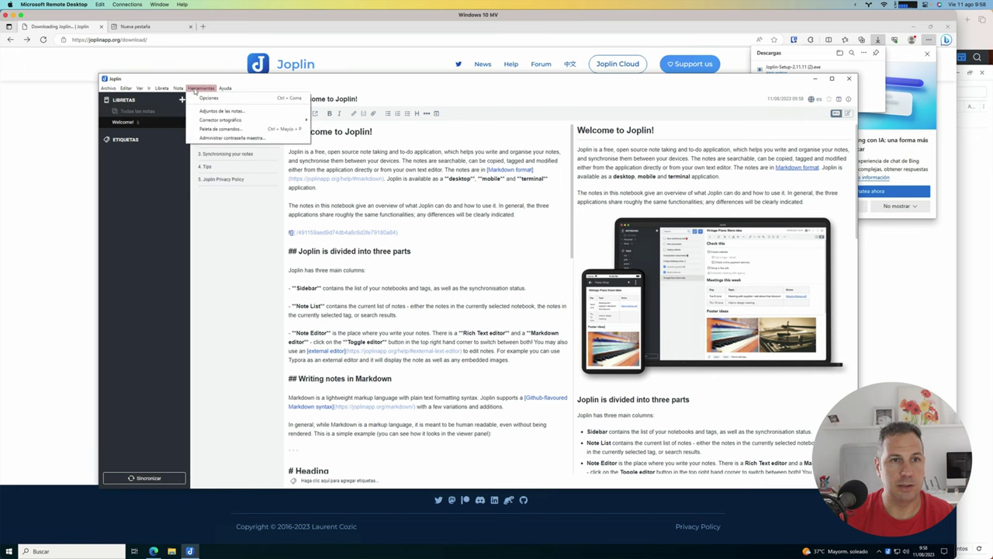
{"action": "left_click", "coordinate": [208, 100]}
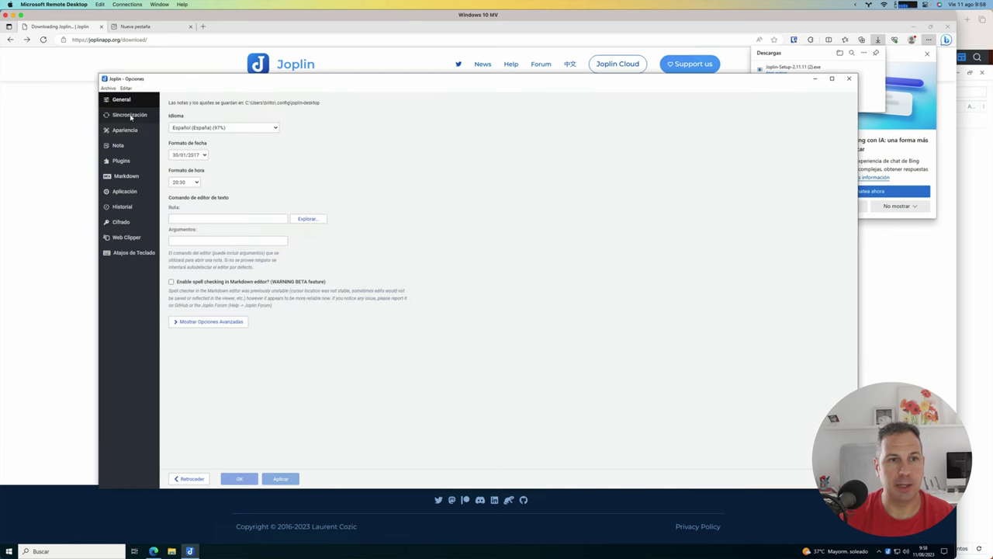
{"action": "left_click", "coordinate": [130, 114]}
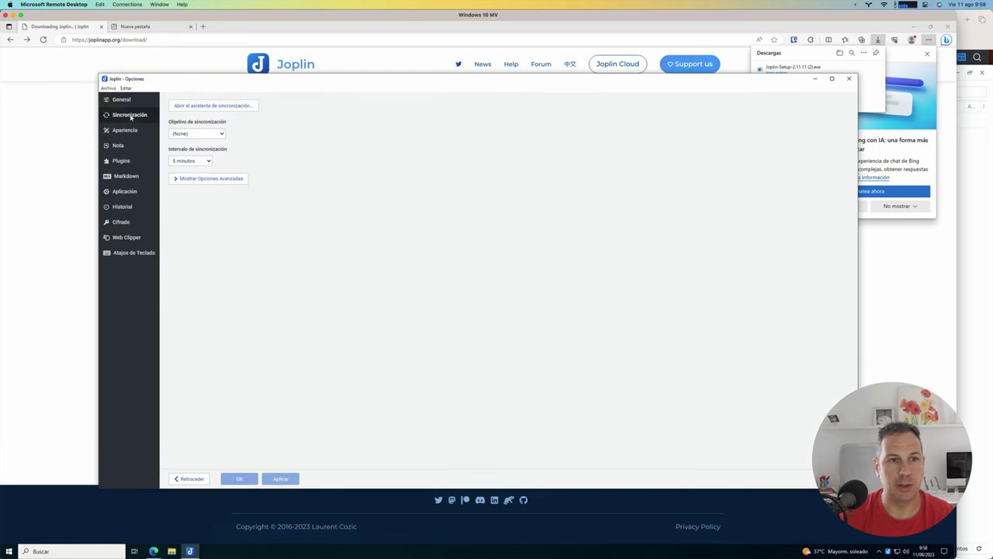
{"action": "left_click", "coordinate": [217, 135]}
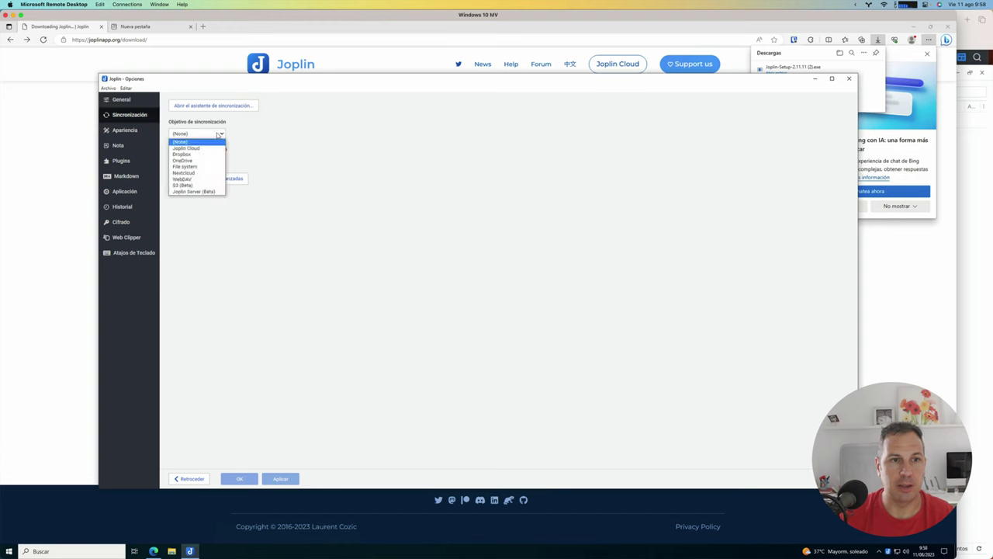
{"action": "left_click", "coordinate": [207, 181]}
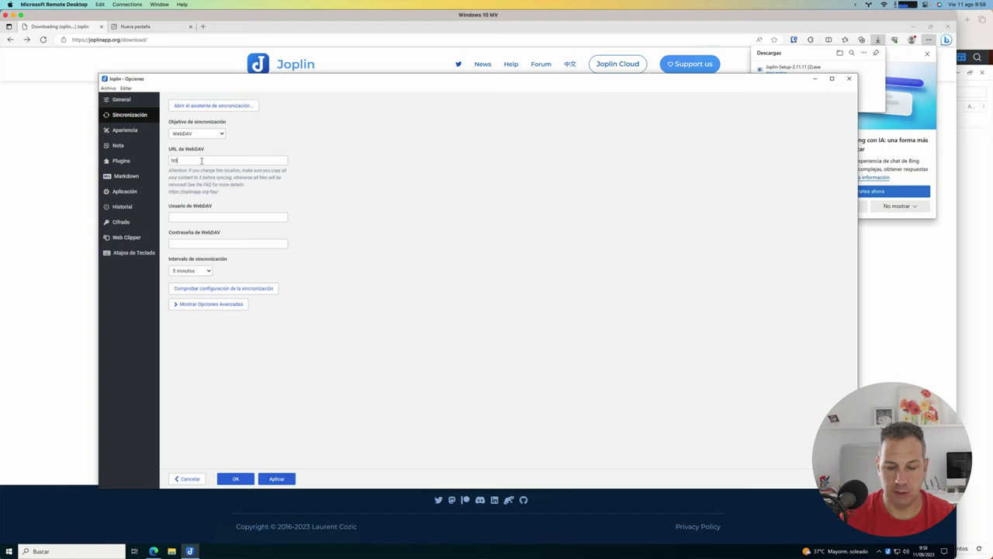
{"action": "type", "text": "https:/"}
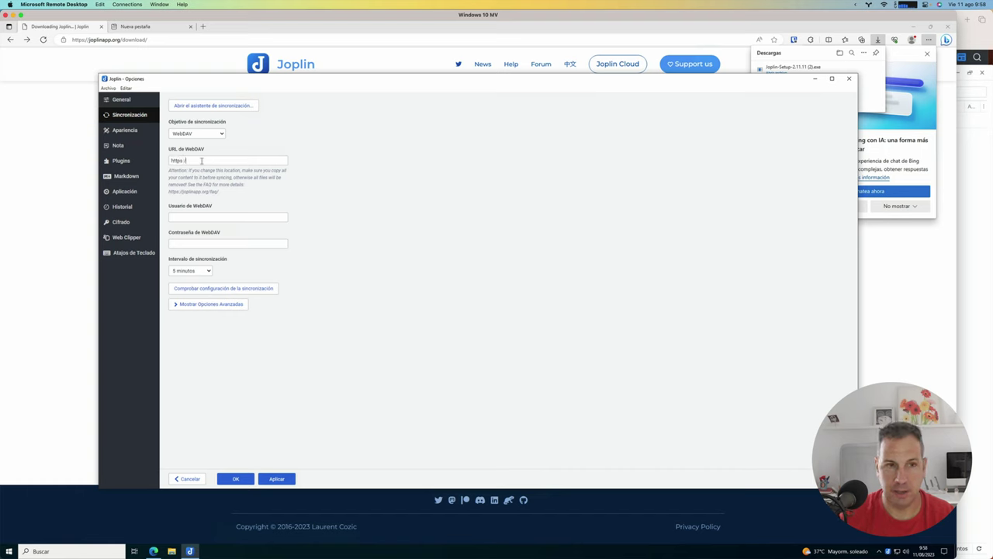
{"action": "type", "text": "/probando"}
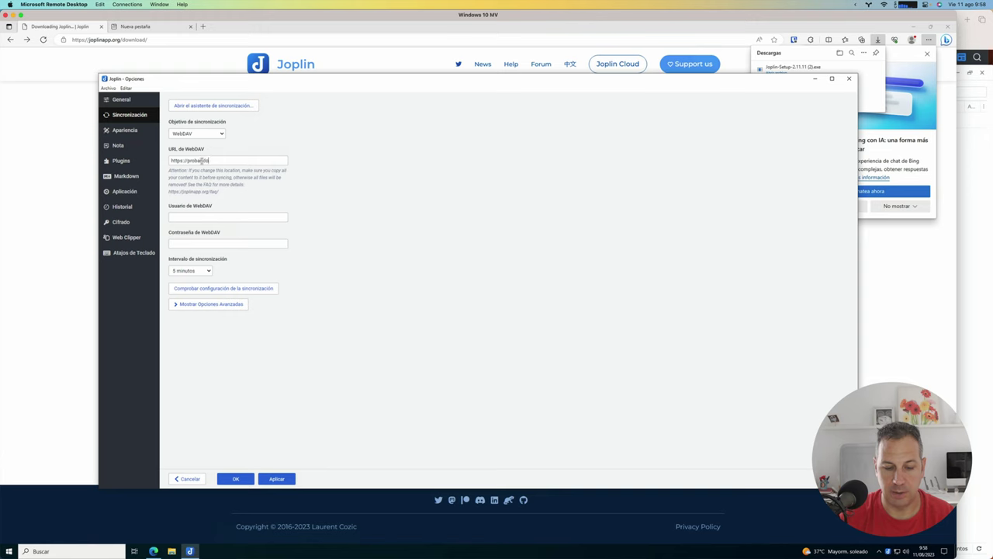
{"action": "type", "text": "3.bitito.es"}
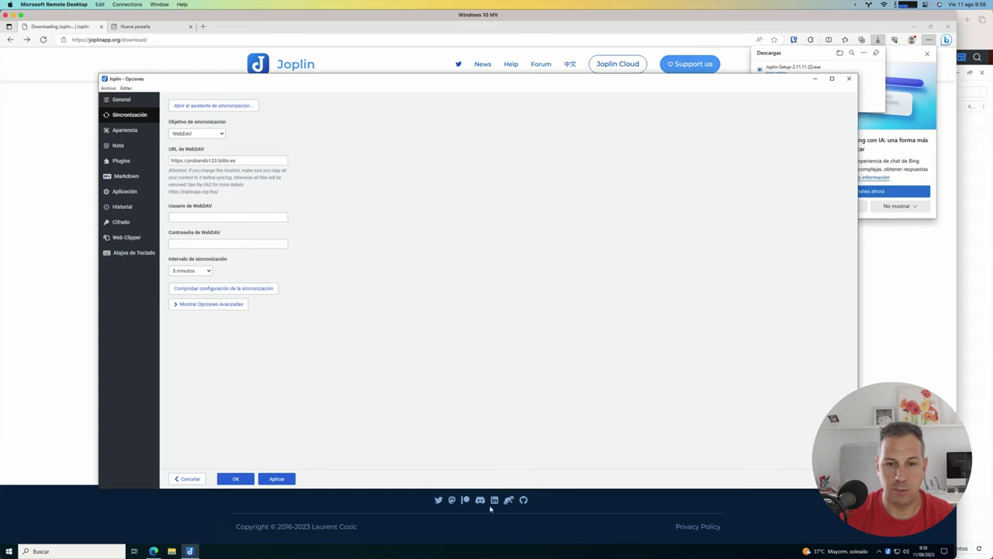
Copy the USERNAME value PruebaUser from docker-compose.yml in Brackets and paste it as Joplin's WebDAV user.
{"action": "left_click", "coordinate": [631, 543]}
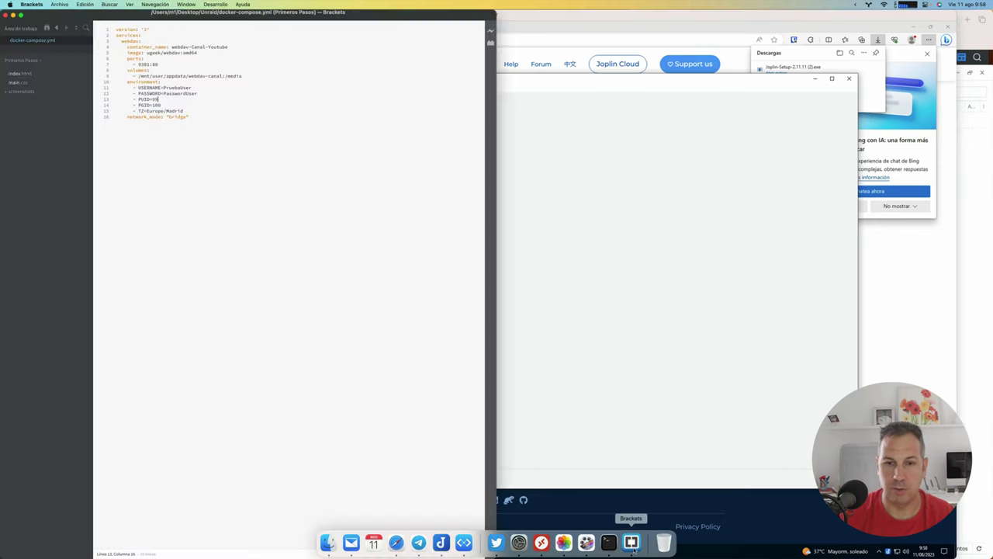
{"action": "double_click", "coordinate": [182, 87]}
{"action": "key", "text": "ctrl+c"}
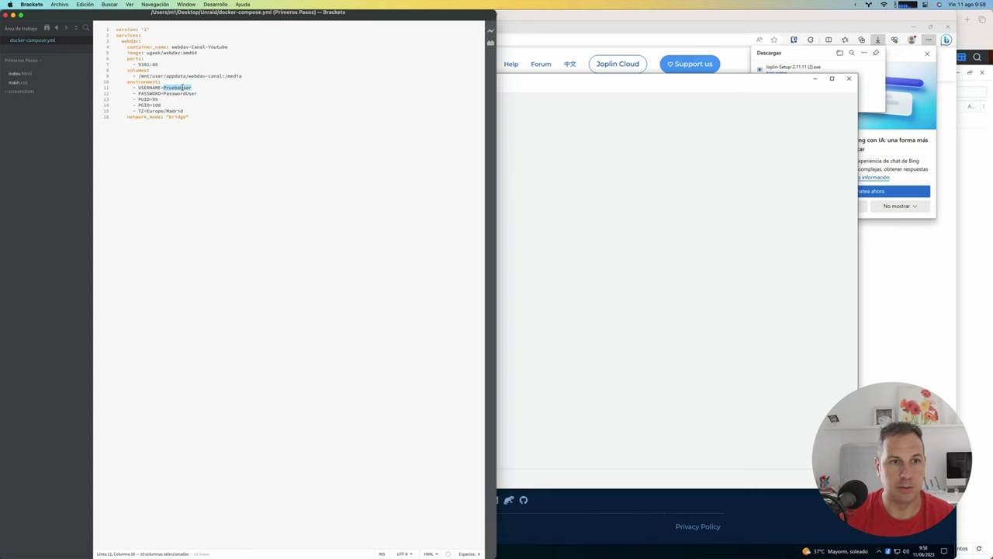
{"action": "left_click", "coordinate": [541, 160]}
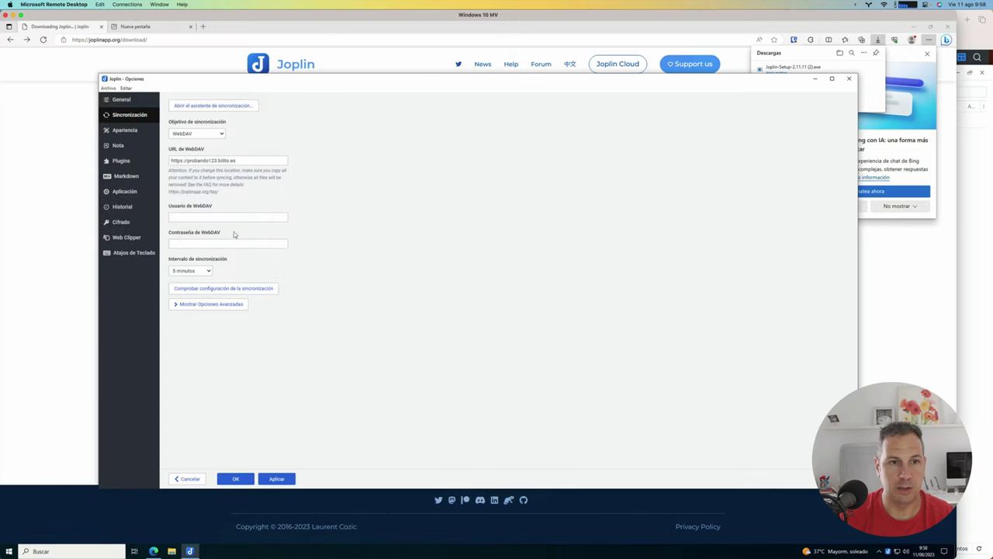
{"action": "key", "text": "ctrl+v"}
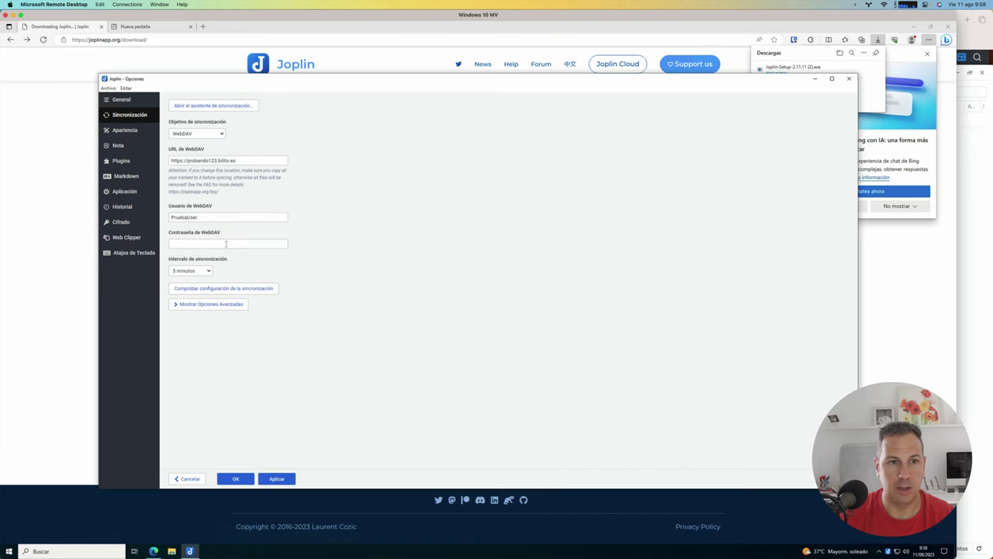
Copy the PASSWORD value from docker-compose.yml in Brackets and paste it as Joplin's WebDAV password.
{"action": "left_click", "coordinate": [634, 543]}
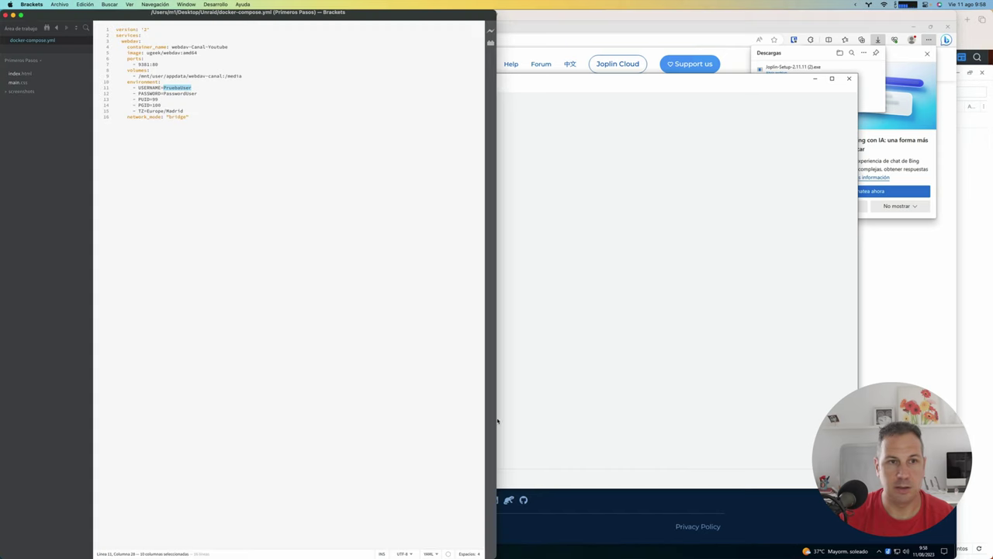
{"action": "double_click", "coordinate": [177, 93]}
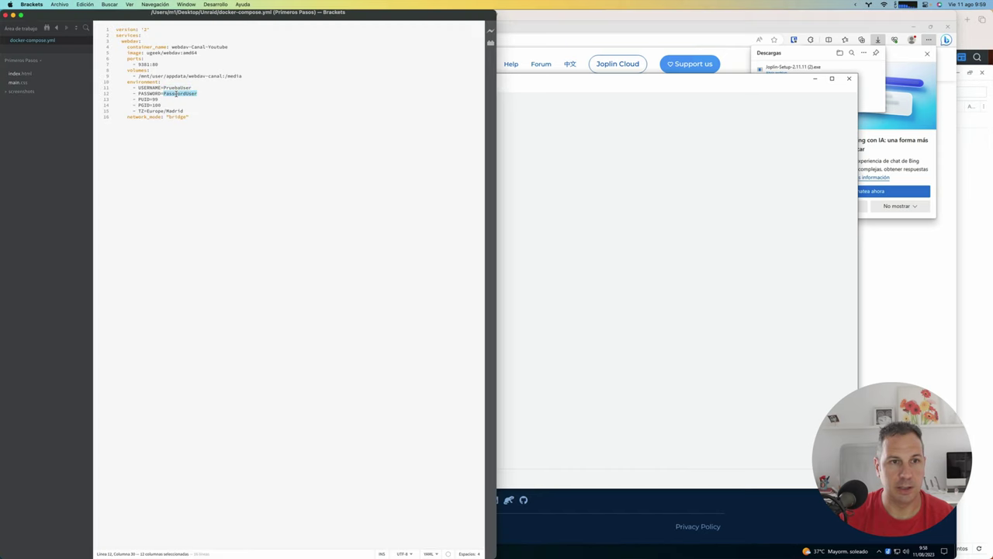
{"action": "left_click", "coordinate": [519, 200]}
{"action": "left_click", "coordinate": [244, 243]}
{"action": "key", "text": "ctrl+v"}
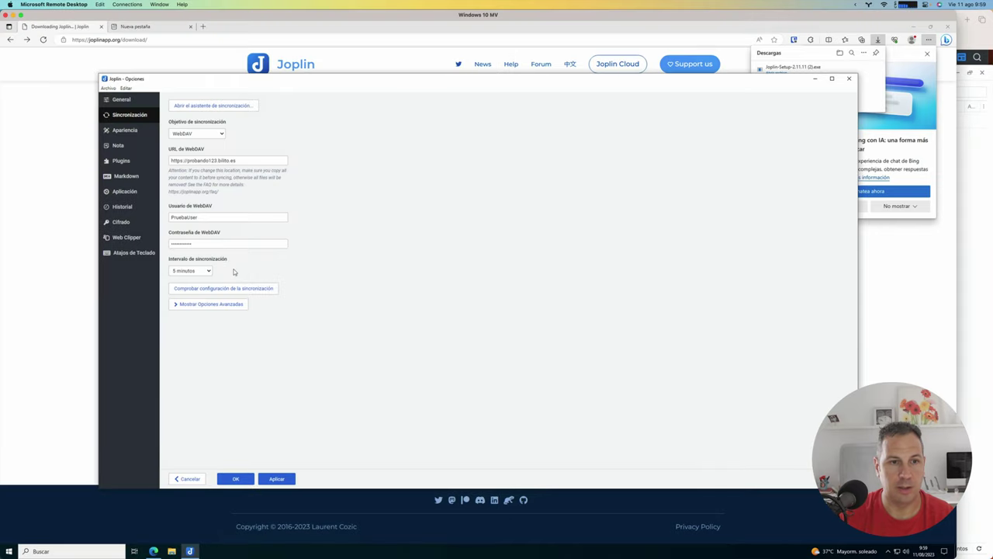
Choose a 5-minute synchronisation interval, check the synchronisation configuration and return to the notes.
{"action": "left_click", "coordinate": [207, 271]}
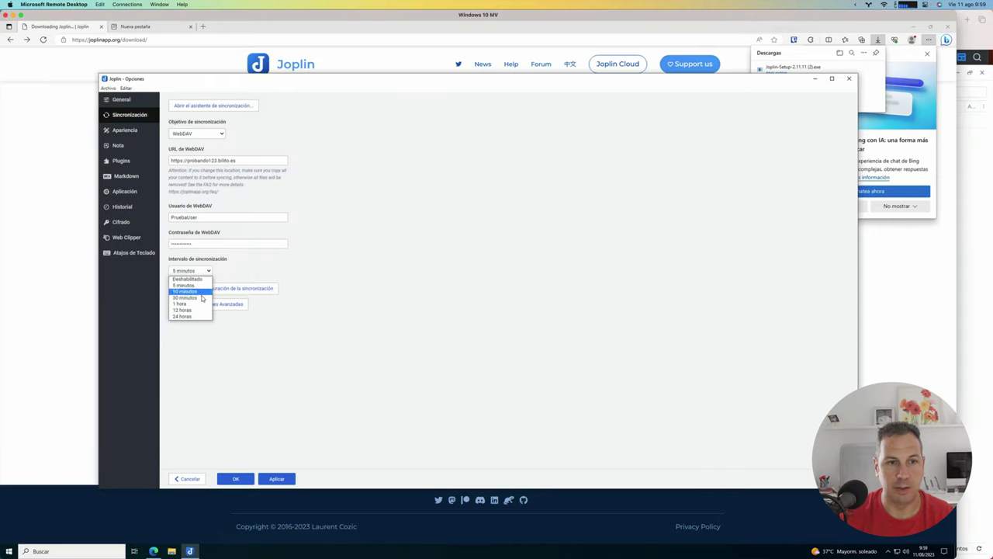
{"action": "left_click", "coordinate": [197, 286]}
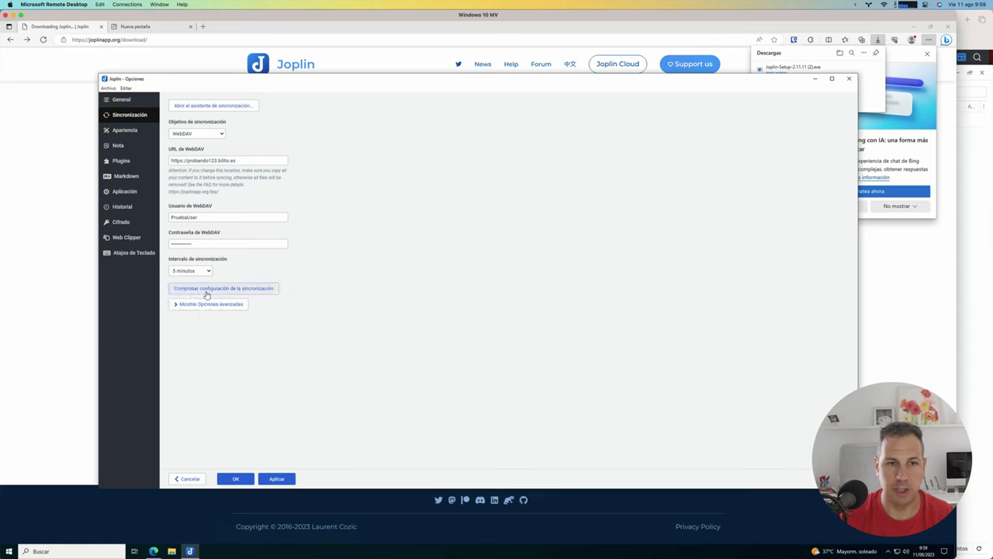
{"action": "left_click", "coordinate": [260, 289]}
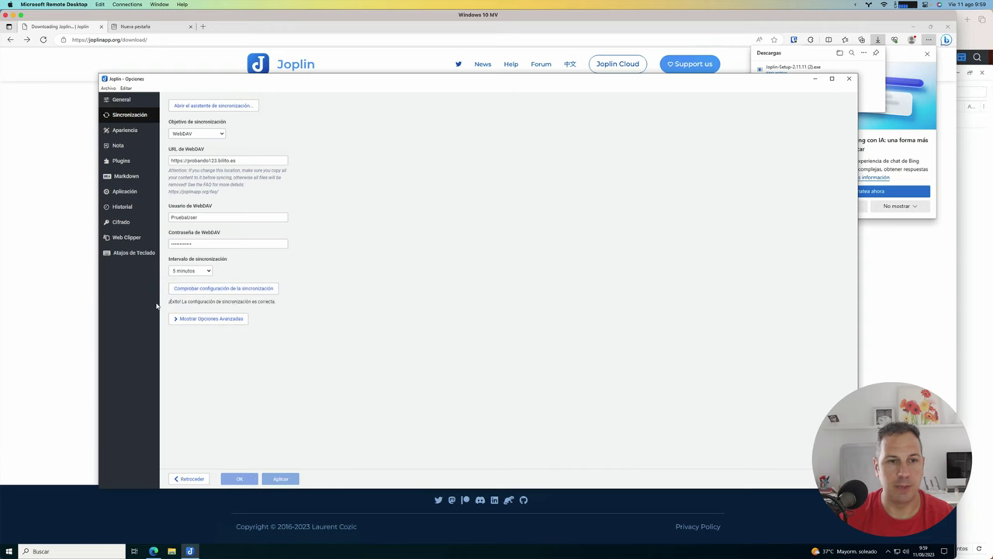
{"action": "left_click", "coordinate": [192, 479]}
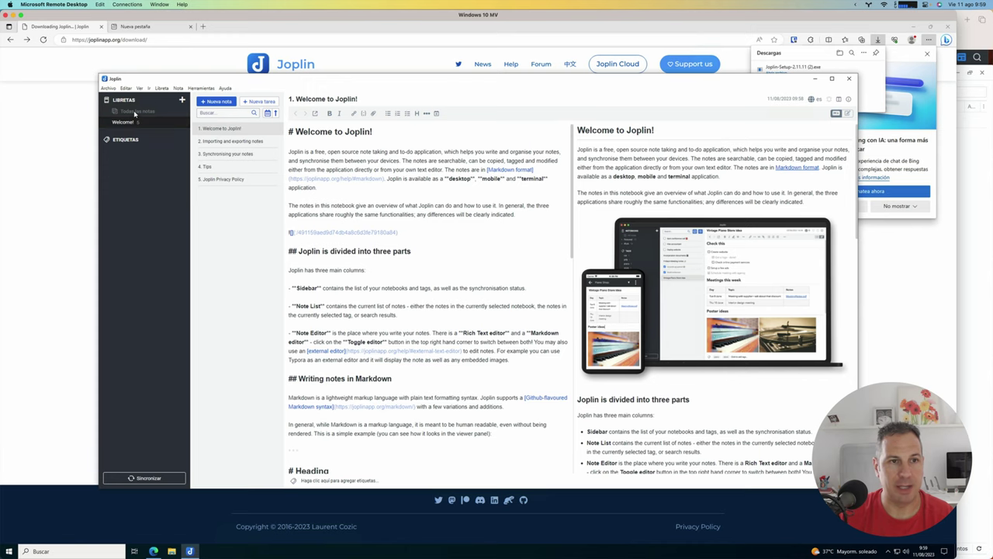
Create a note titled "Esto es una nota de prueba" with the body "Prueba" in the Welcome! notebook and synchronise it.
{"action": "left_click", "coordinate": [216, 102]}
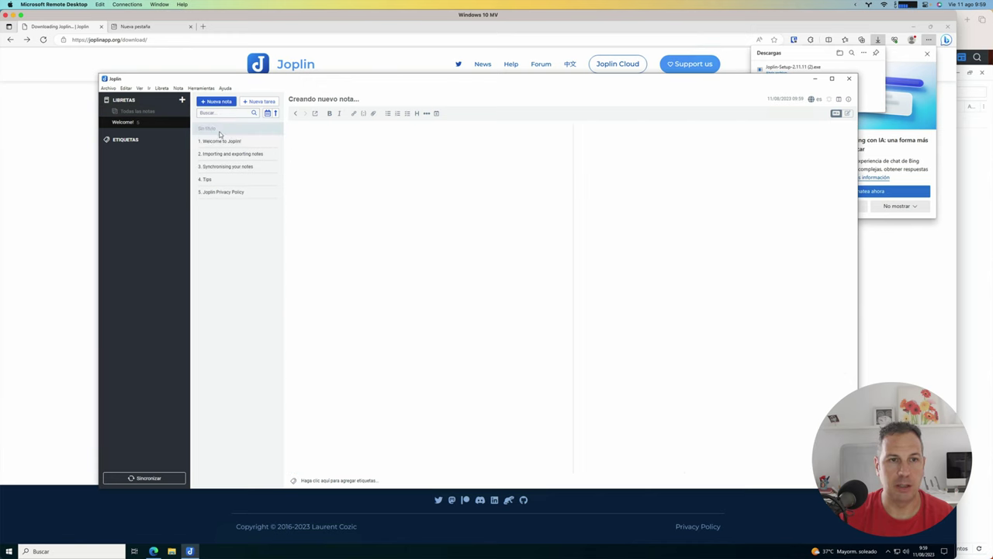
{"action": "left_click", "coordinate": [316, 101]}
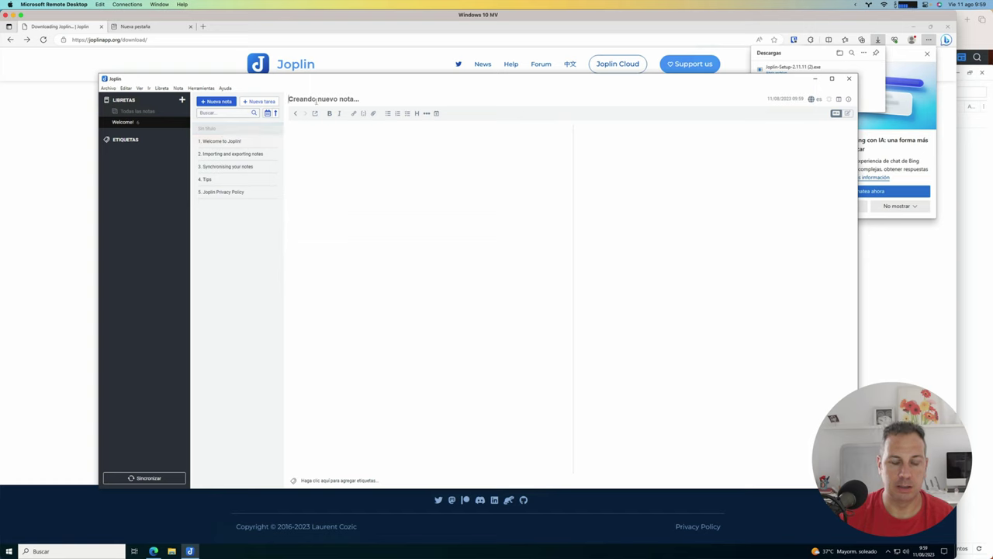
{"action": "type", "text": "Esto es una "}
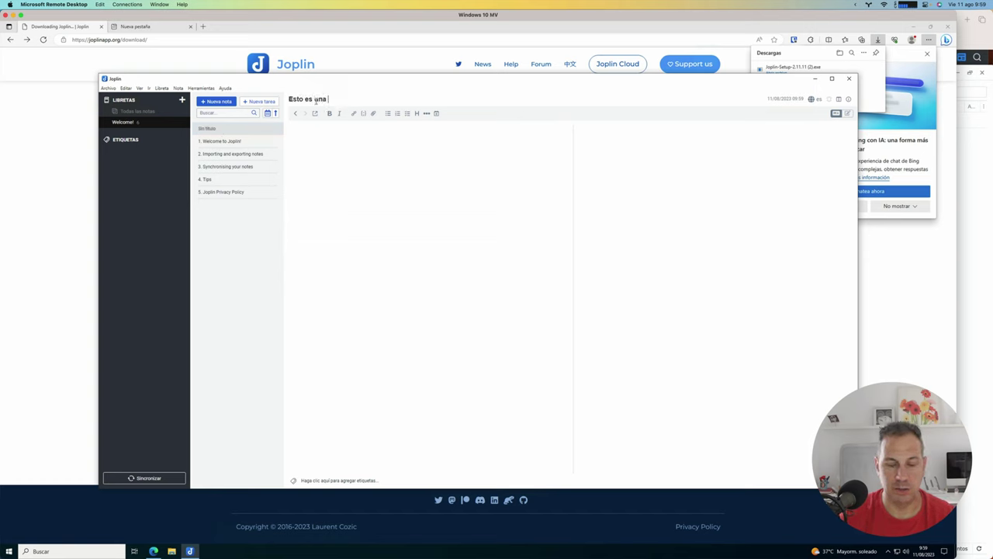
{"action": "type", "text": "nota de prueba"}
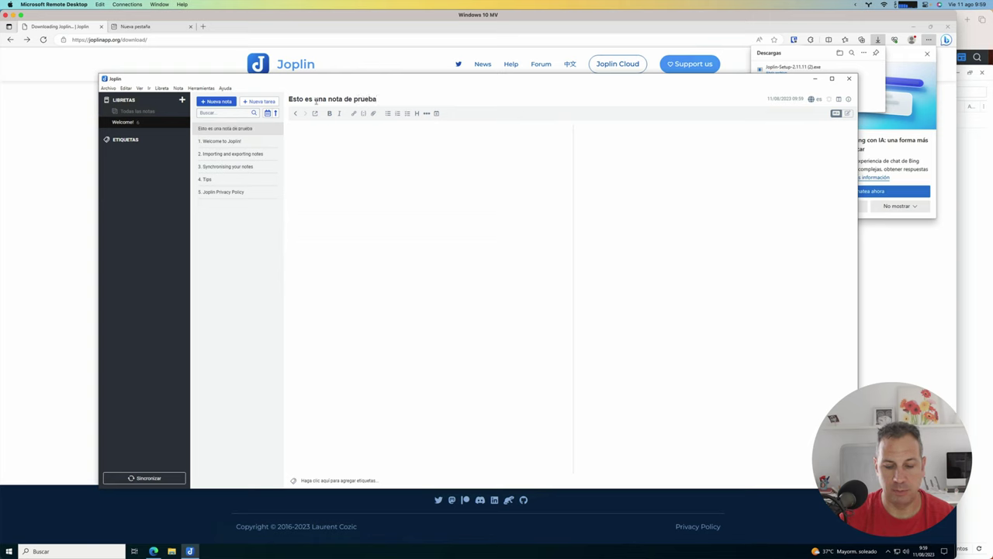
{"action": "type", "text": "ruebA"}
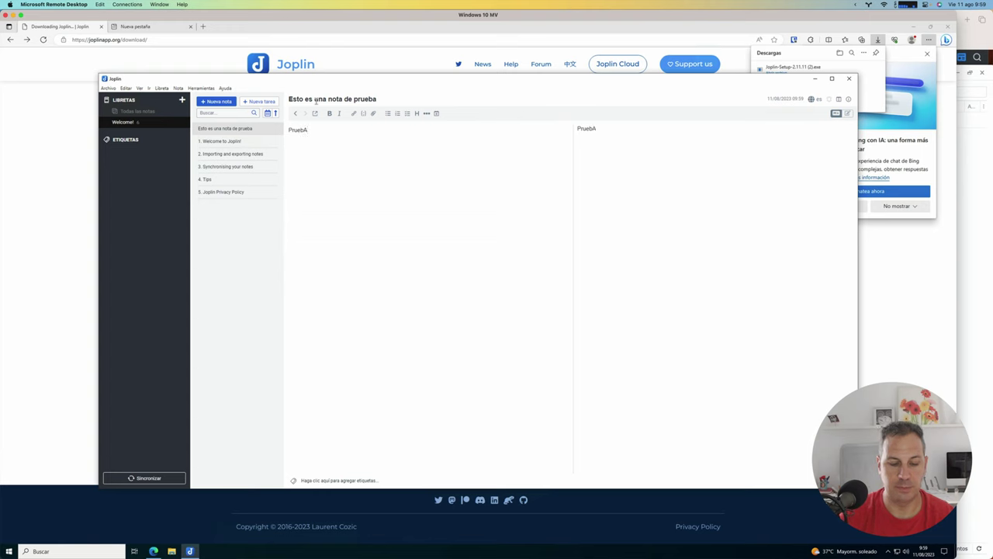
{"action": "key", "text": "BackSpace"}
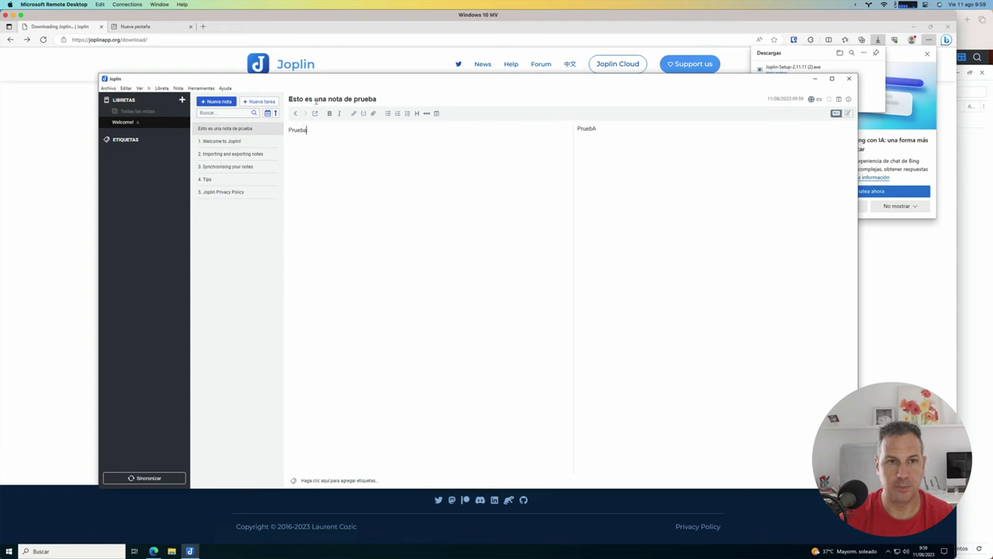
{"action": "left_click", "coordinate": [148, 479]}
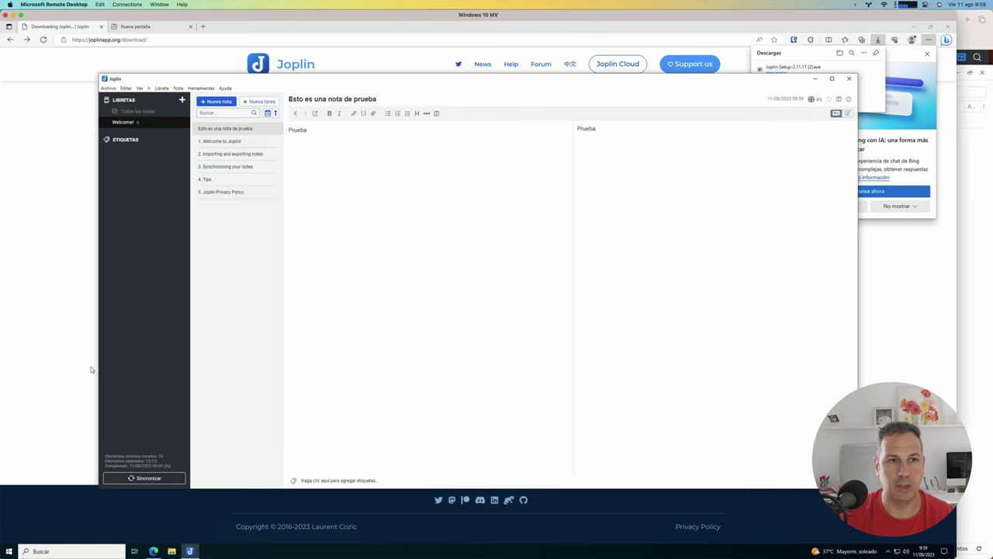
Switch to Microsoft Edge and go to the empty new tab, ready to enter an address.
{"action": "left_click", "coordinate": [33, 258]}
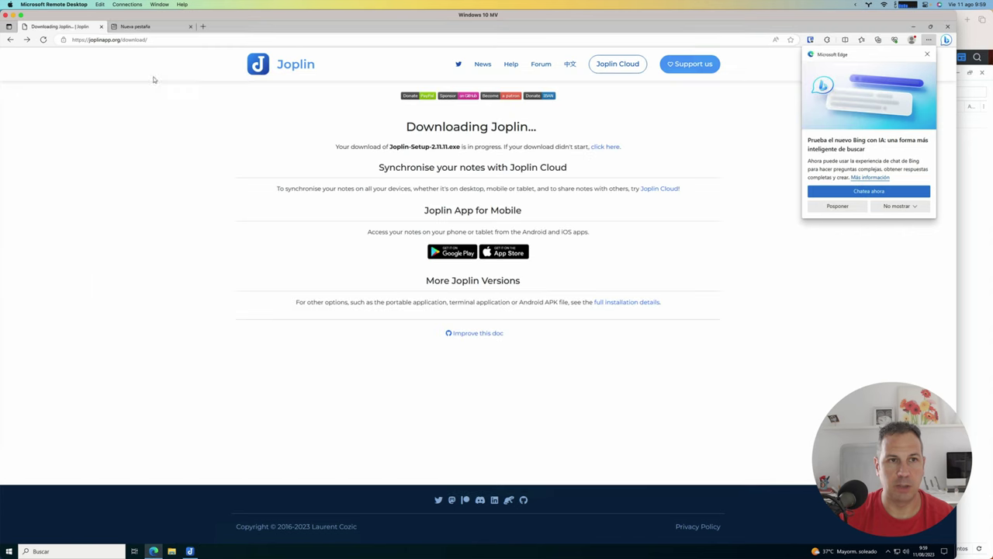
{"action": "left_click", "coordinate": [172, 28]}
{"action": "left_click", "coordinate": [176, 40]}
{"action": "type", "text": "1"}
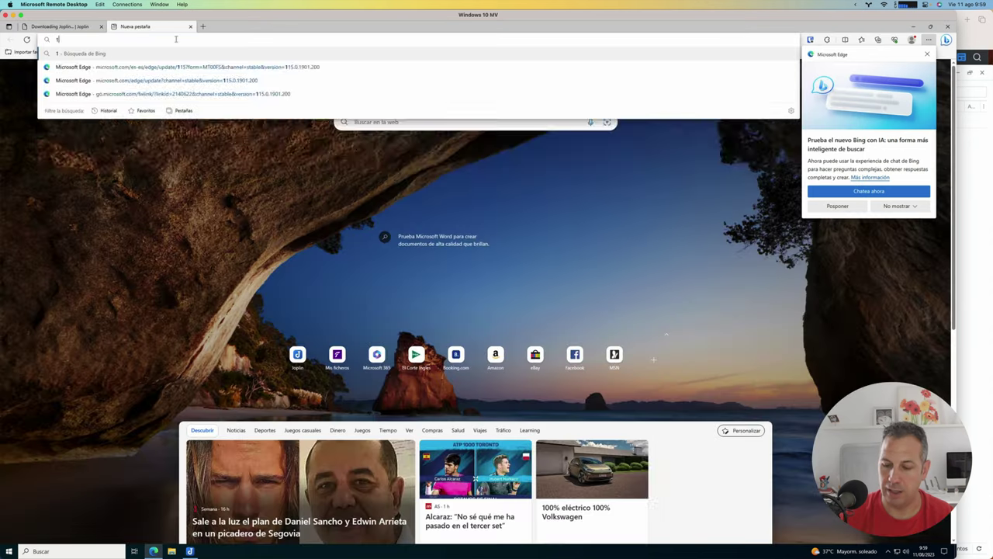
{"action": "type", "text": "92.168"}
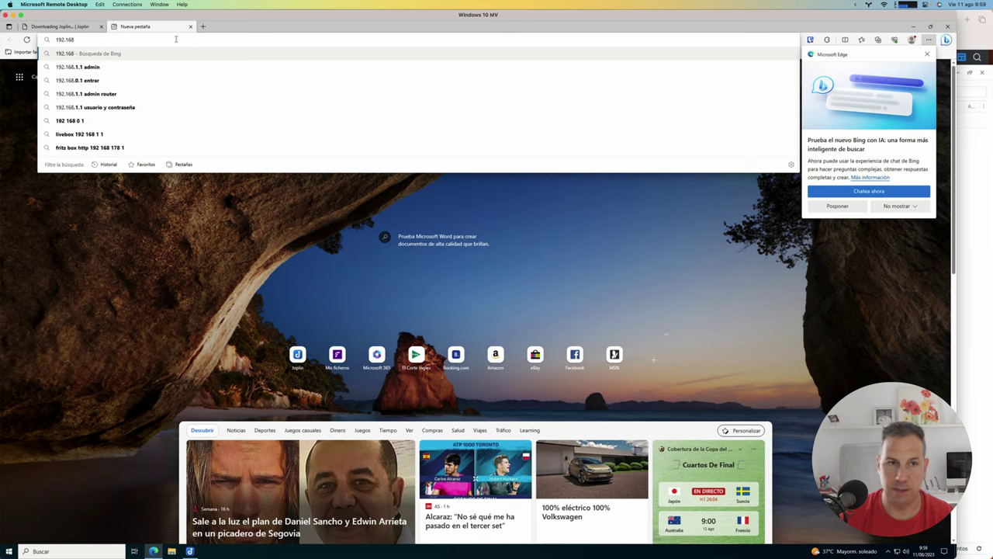
{"action": "key", "text": "BackSpace"}
{"action": "key", "text": "BackSpace"}
{"action": "key", "text": "BackSpace"}
{"action": "key", "text": "BackSpace"}
{"action": "key", "text": "BackSpace"}
{"action": "key", "text": "BackSpace"}
{"action": "key", "text": "BackSpace"}
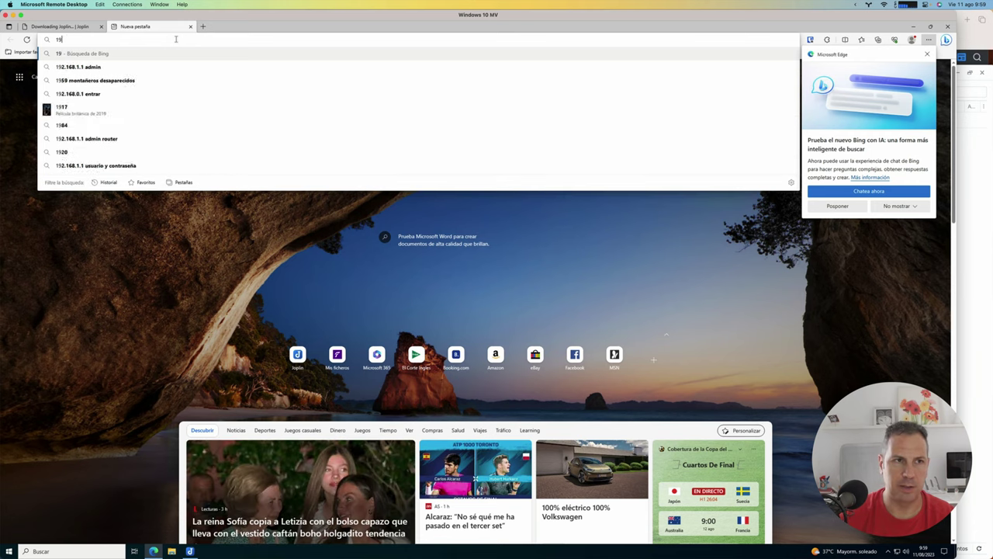
{"action": "type", "text": "pr"}
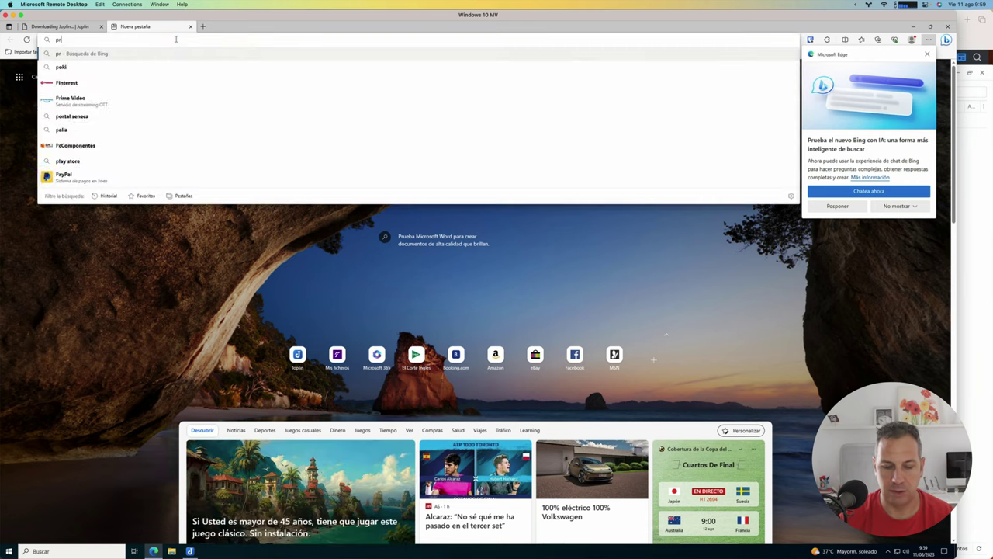
{"action": "type", "text": "ueba1"}
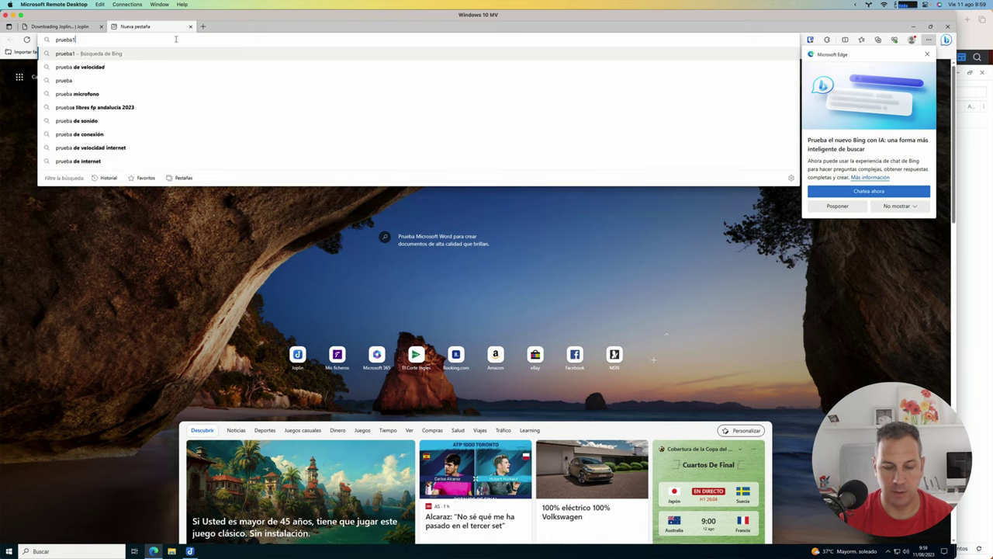
{"action": "type", "text": "23.bilbao.e"}
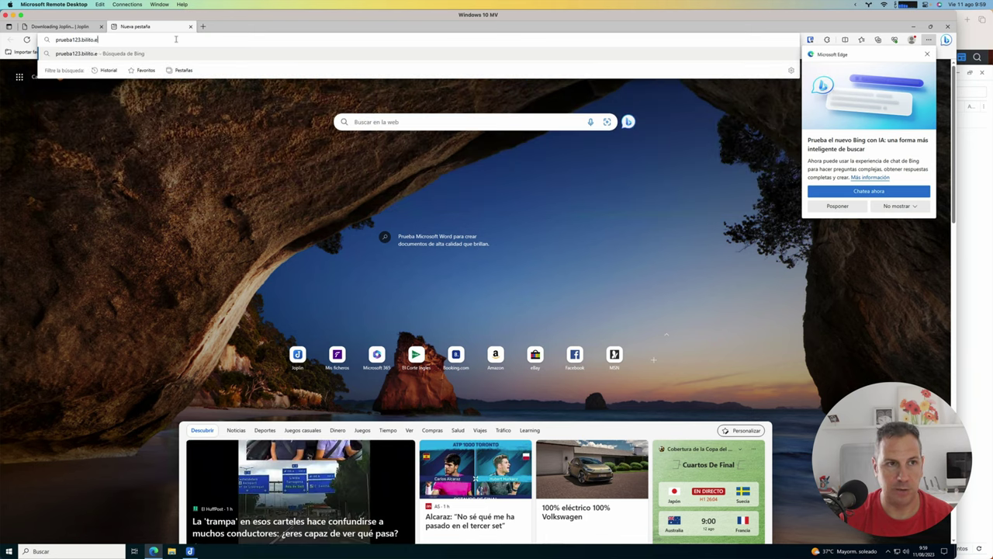
{"action": "key", "text": "Return"}
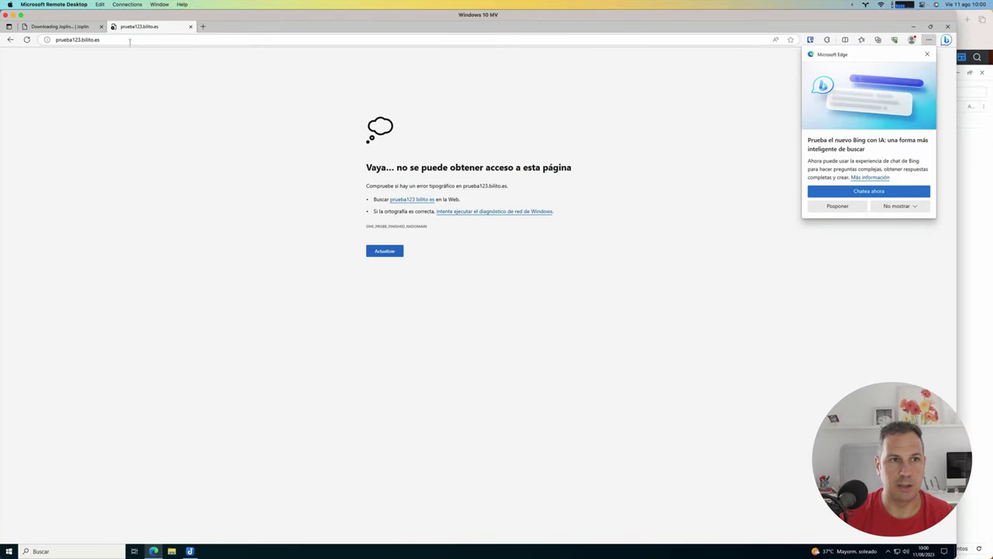
{"action": "left_click", "coordinate": [54, 39]}
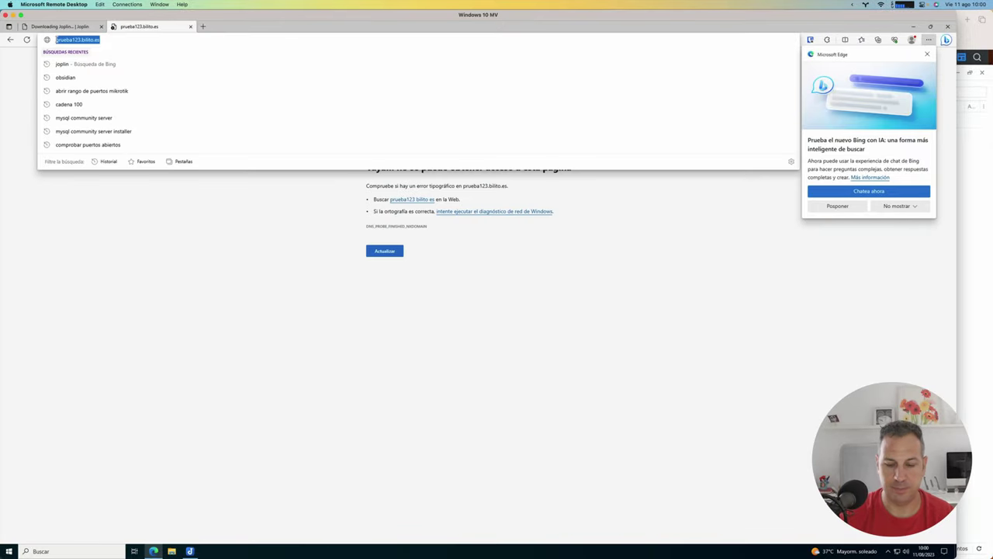
{"action": "left_click", "coordinate": [56, 40]}
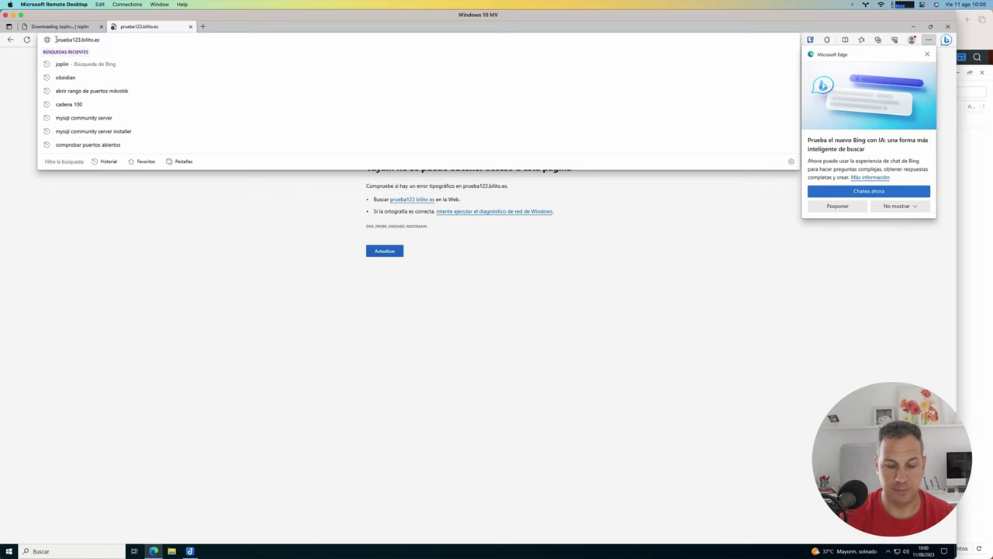
{"action": "type", "text": "https://"}
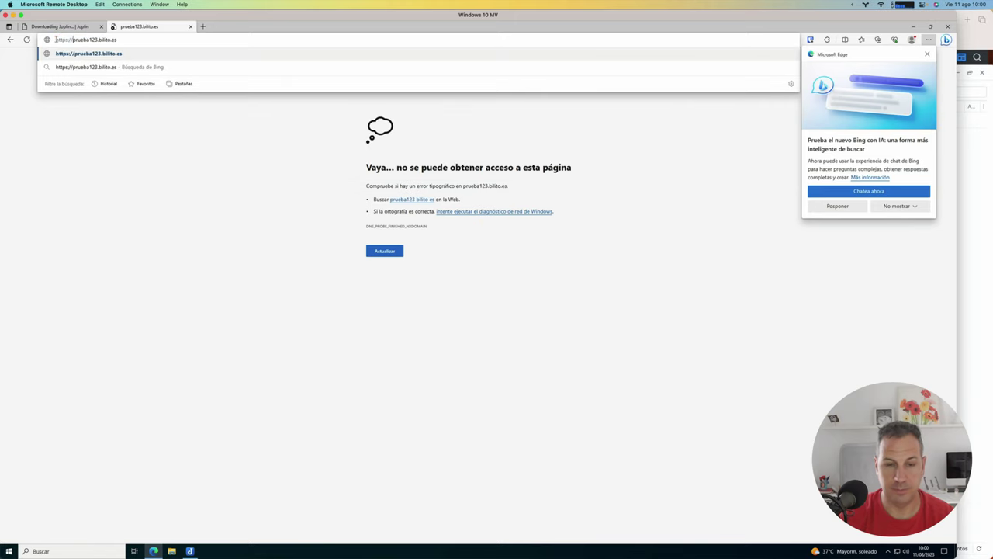
{"action": "key", "text": "Return"}
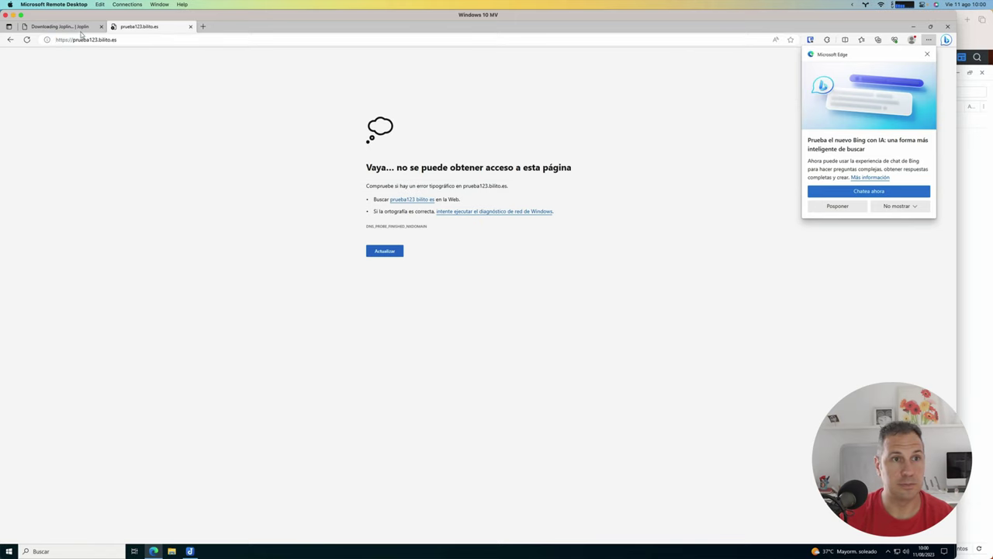
Open the WebDAV service at the local address 192.168.0.105:9381 in the same browser tab.
{"action": "left_click", "coordinate": [125, 39]}
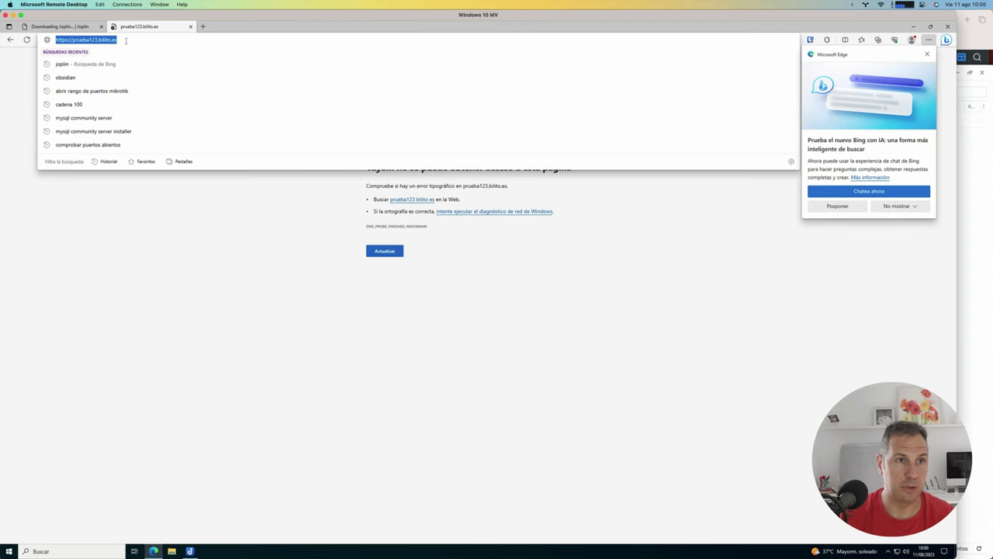
{"action": "type", "text": "192.168"}
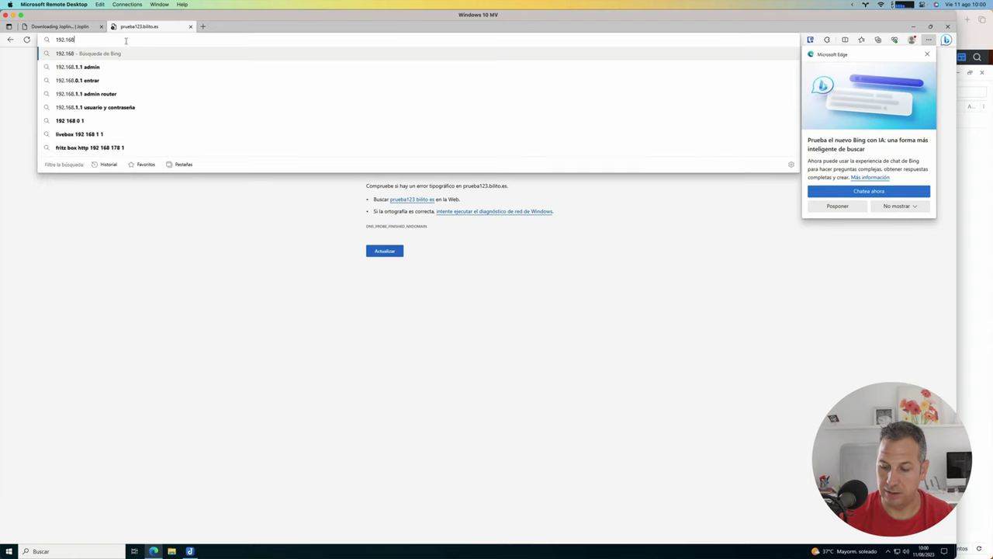
{"action": "type", "text": ".0.105:"}
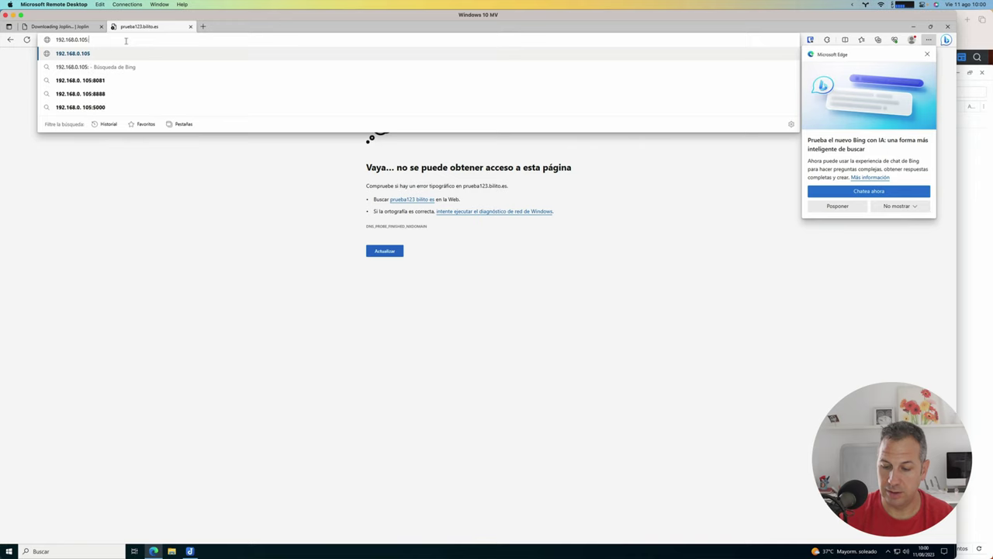
{"action": "type", "text": "9381"}
{"action": "key", "text": "Return"}
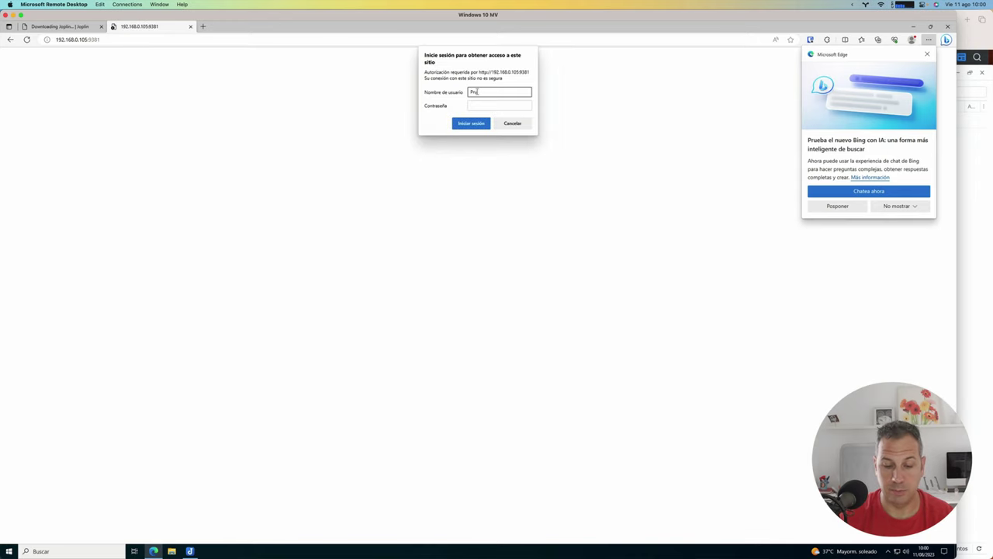
Sign in to the WebDAV site as PruebaUser, pasting the copied account password.
{"action": "type", "text": "PruebaUser"}
{"action": "key", "text": "Tab"}
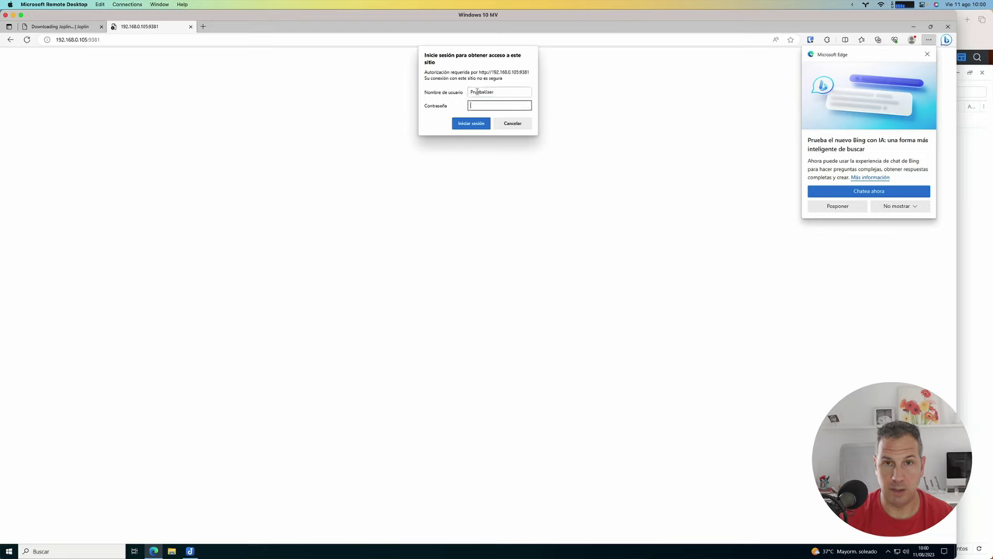
{"action": "key", "text": "ctrl+v"}
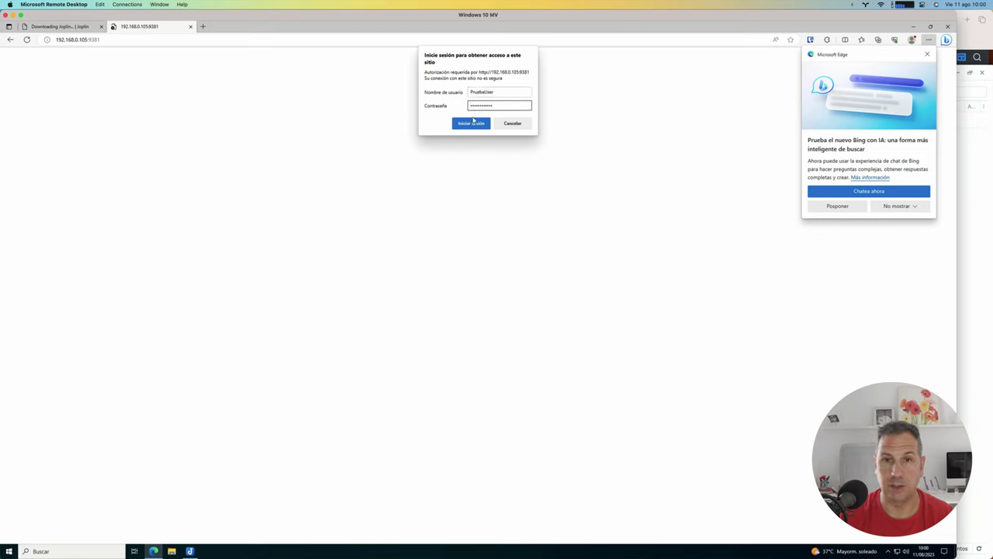
{"action": "left_click", "coordinate": [471, 122]}
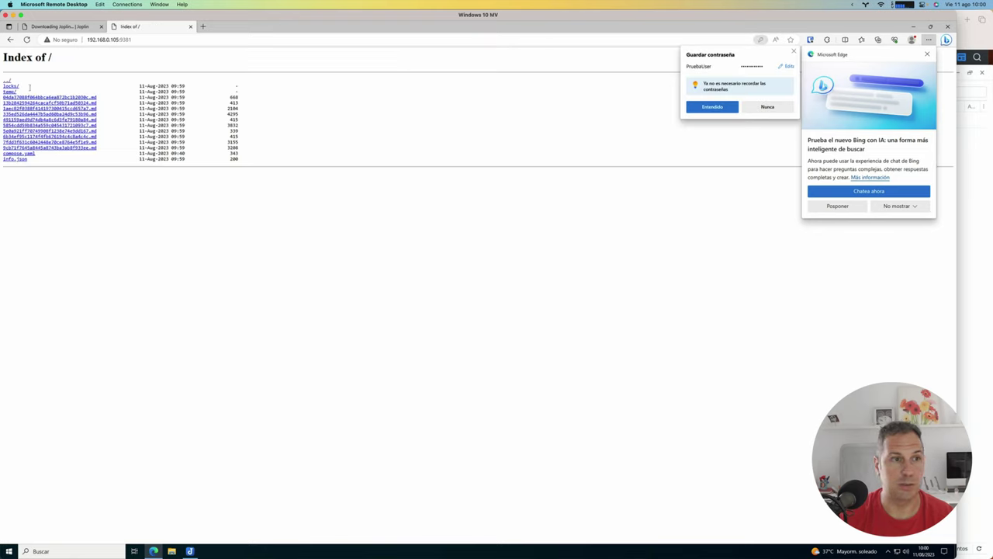